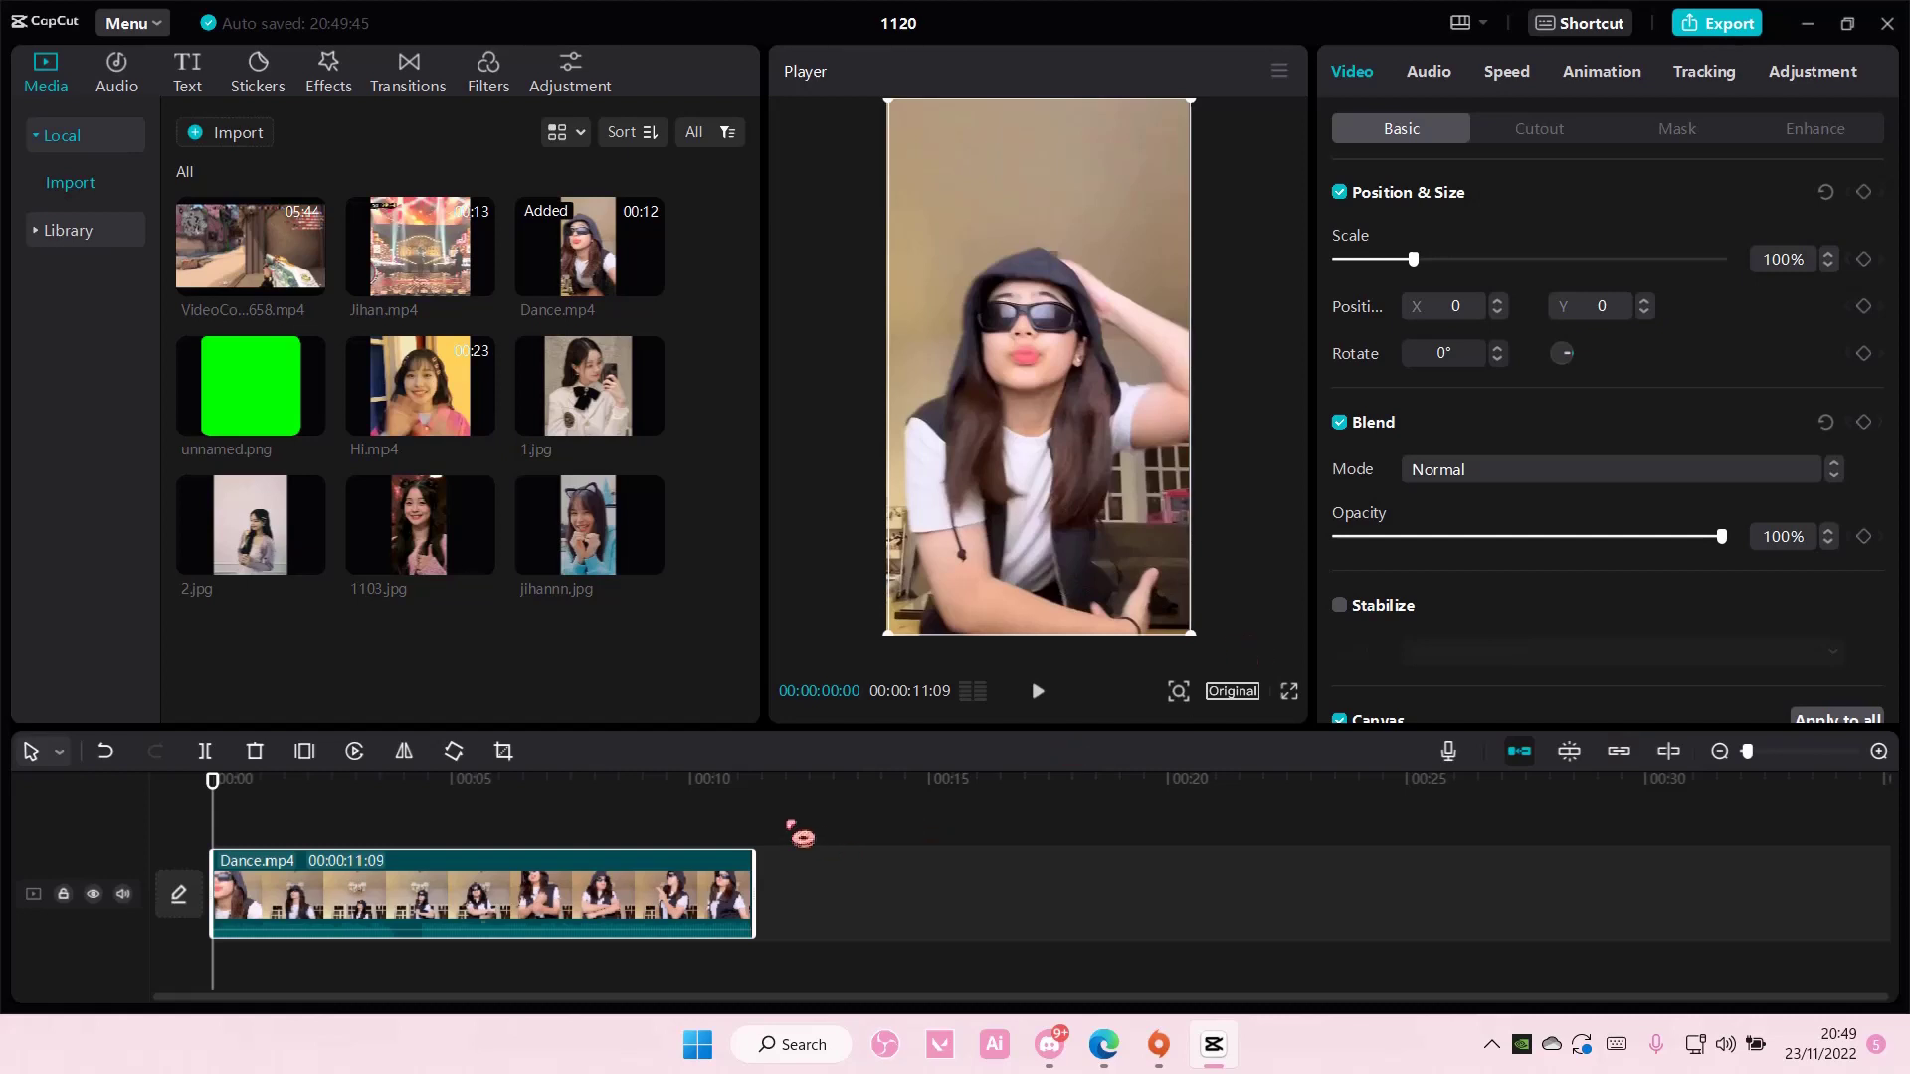
# - Paste a copy of Dance.mp4 onto a new track above the original, starting at 00:00
pyautogui.hotkey('ctrl', 'v')
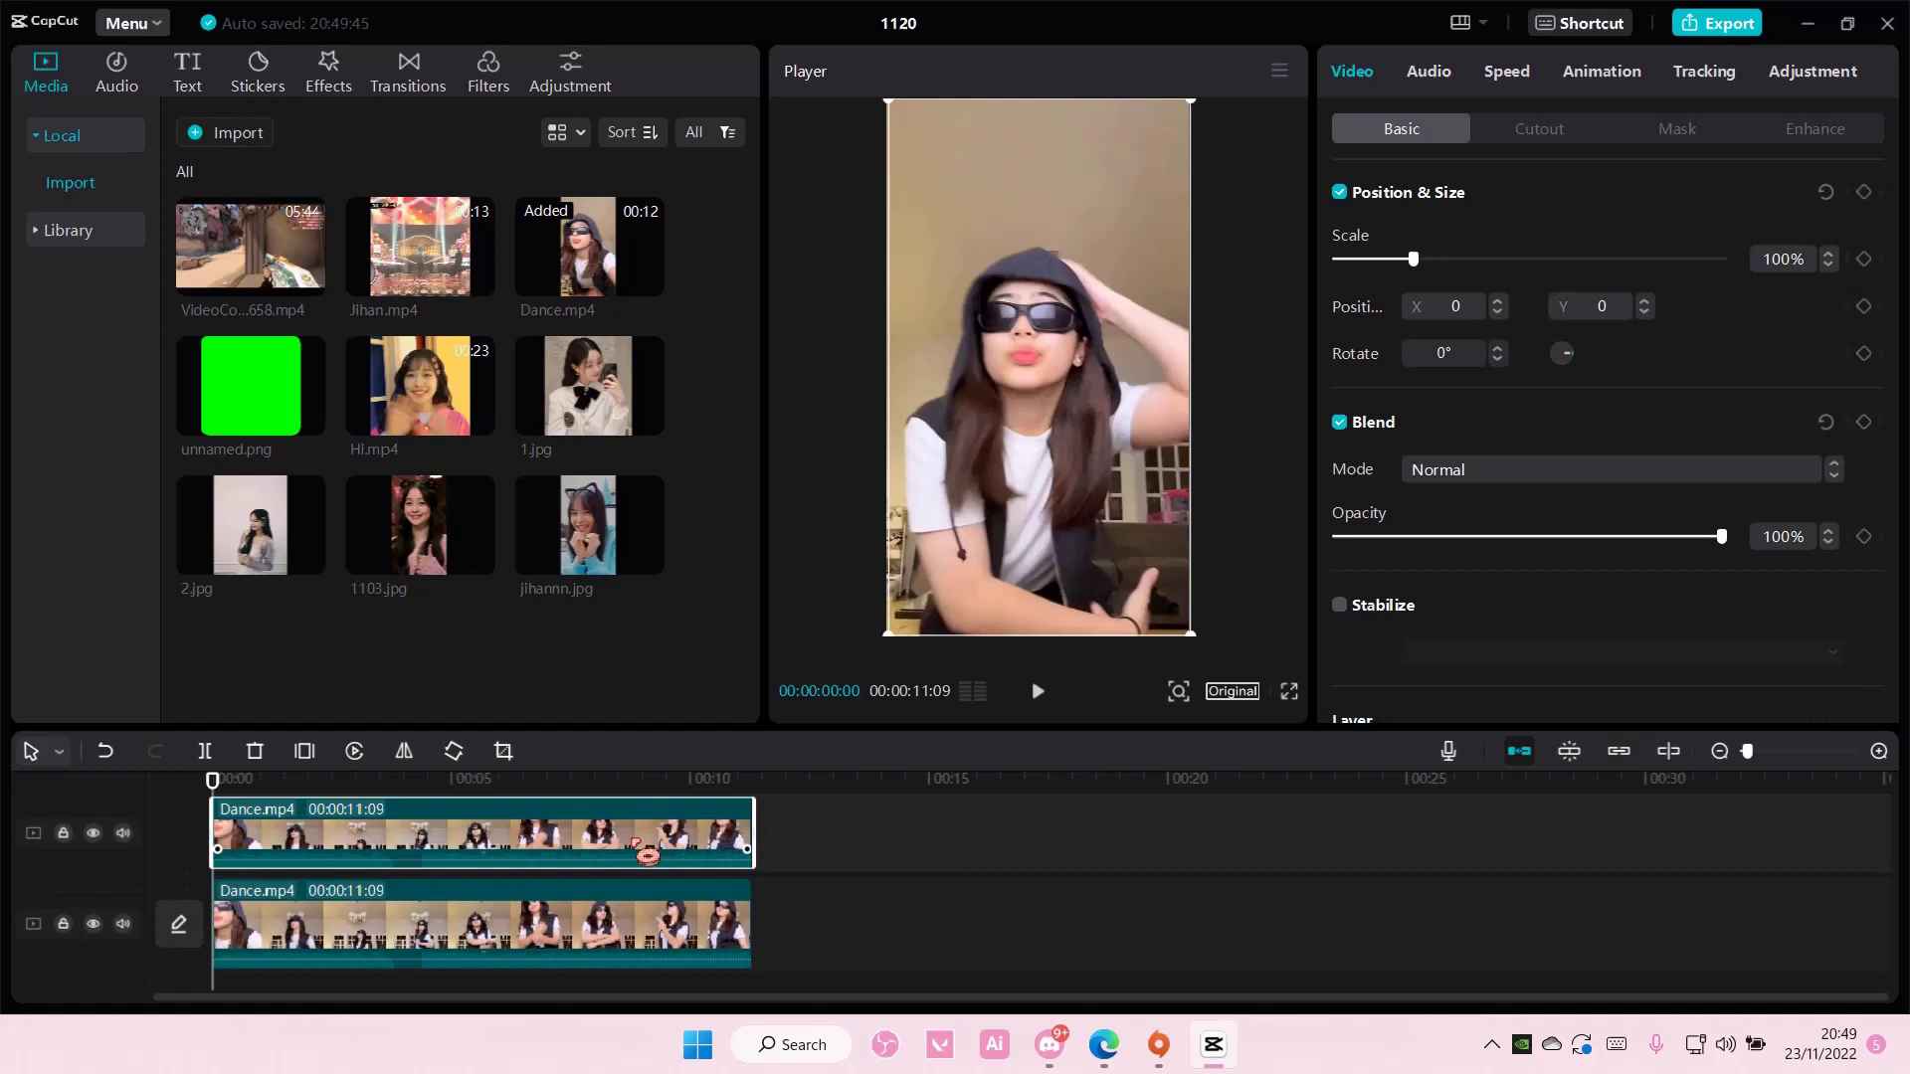
pyautogui.moveTo(692, 848); pyautogui.dragTo(572, 833)
# - Apply Auto cutout to the top Dance.mp4 copy from the Cutout options
pyautogui.click(1553, 129)
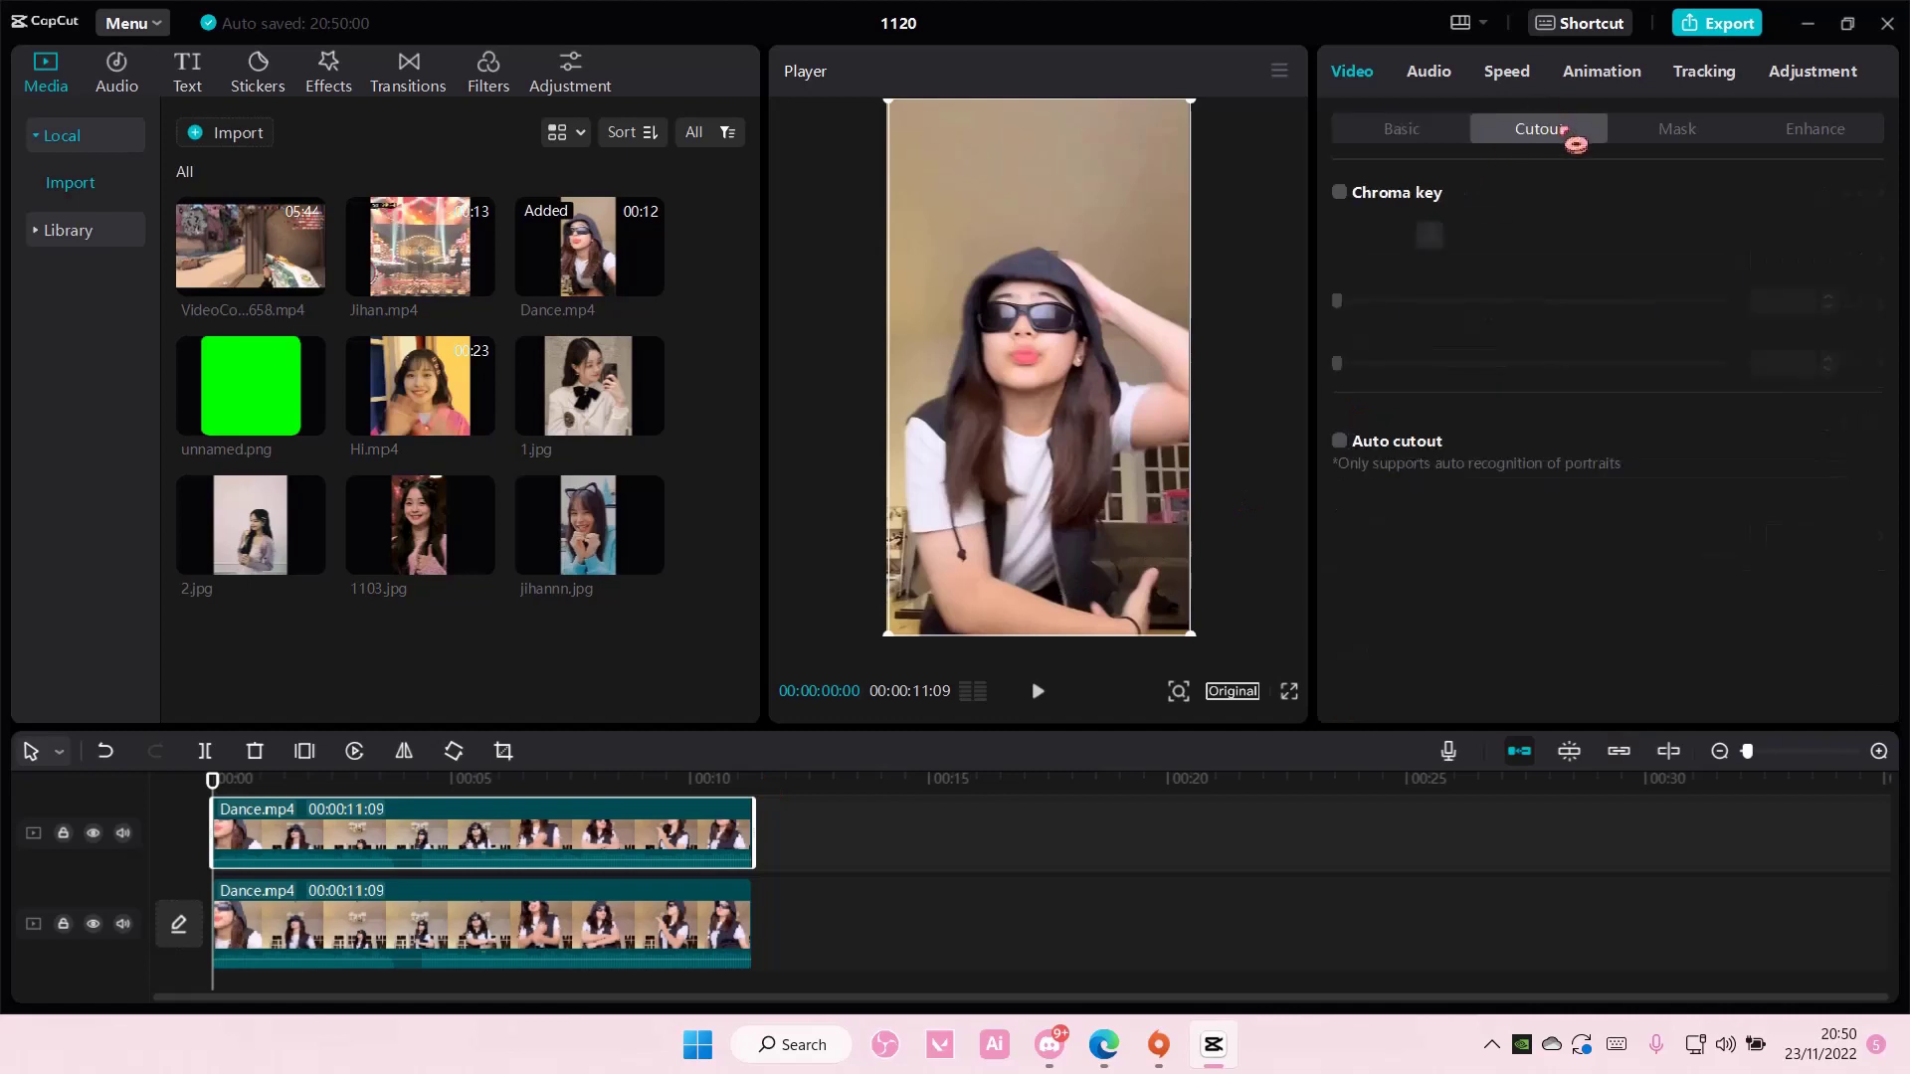
pyautogui.click(1340, 443)
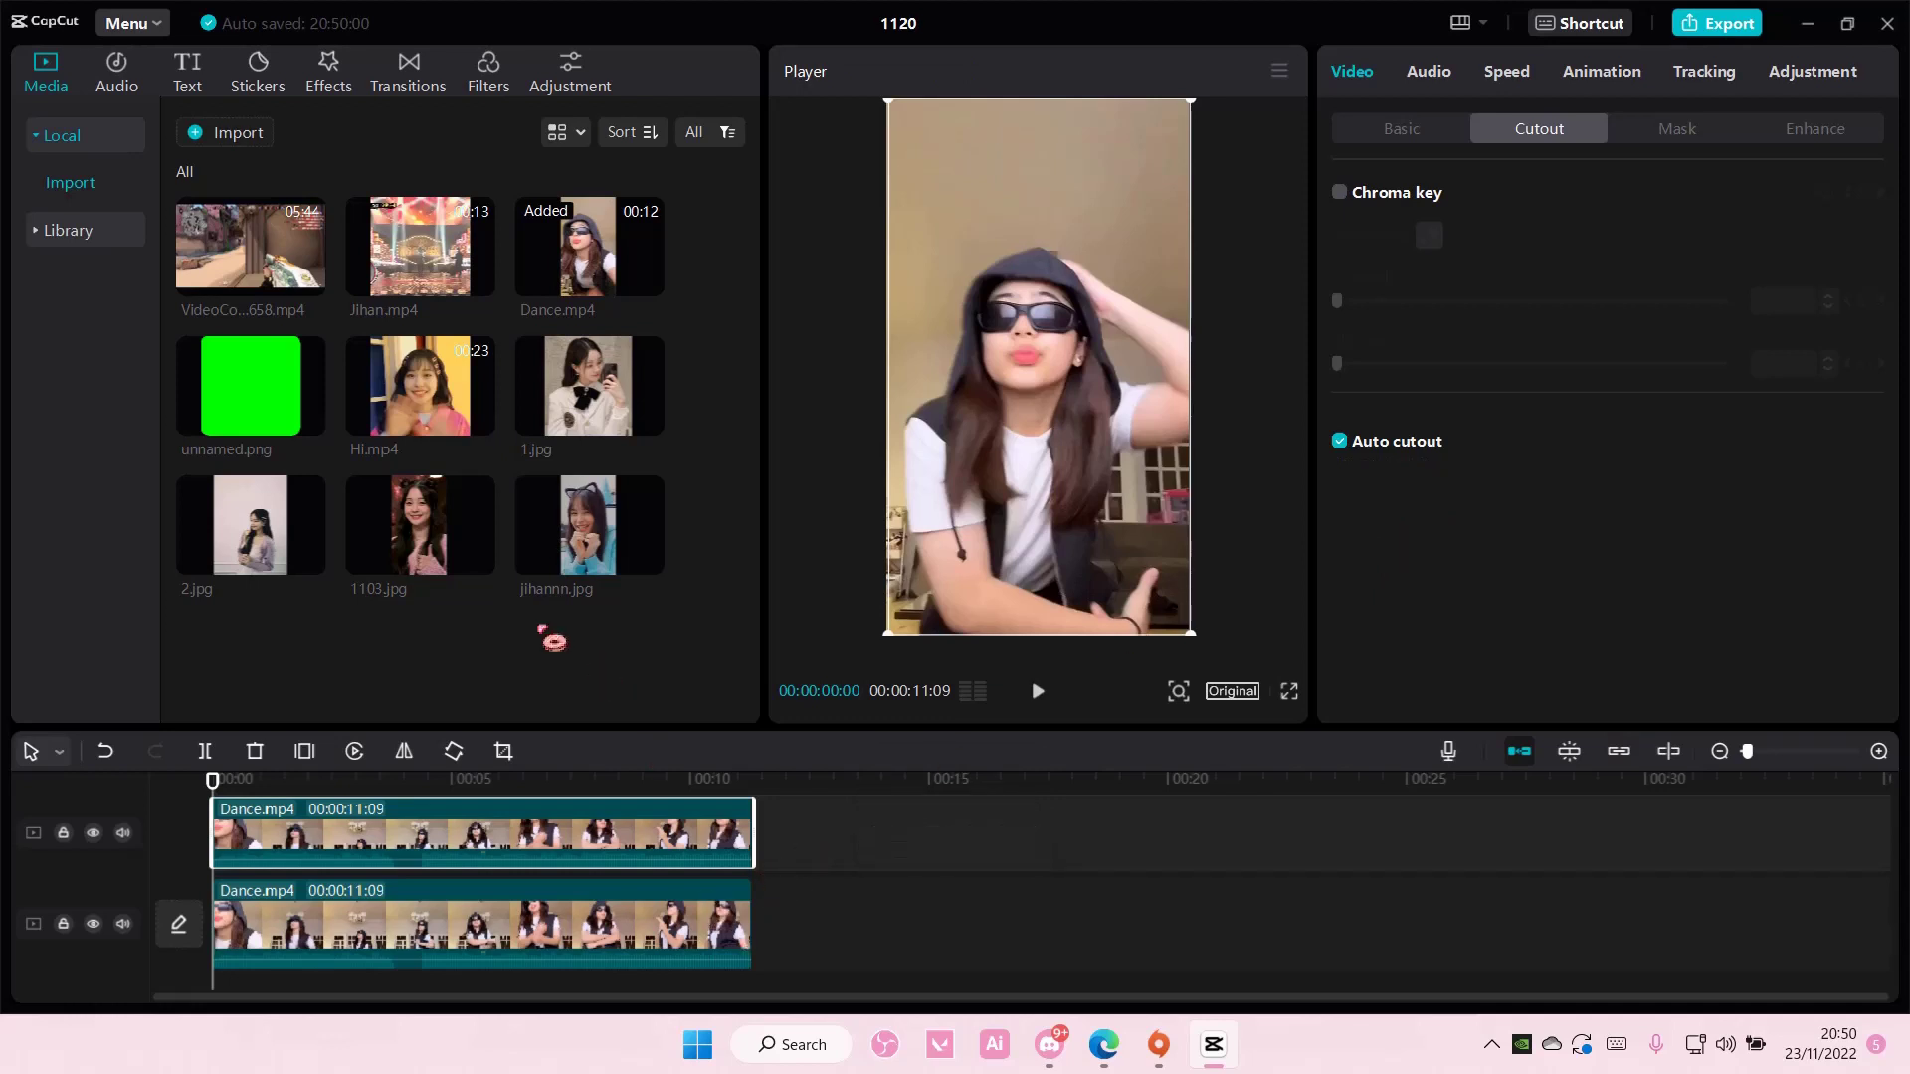
# - Select the lower Dance.mp4 clip and bring up its Adjustment settings for saturation -50
pyautogui.click(604, 933)
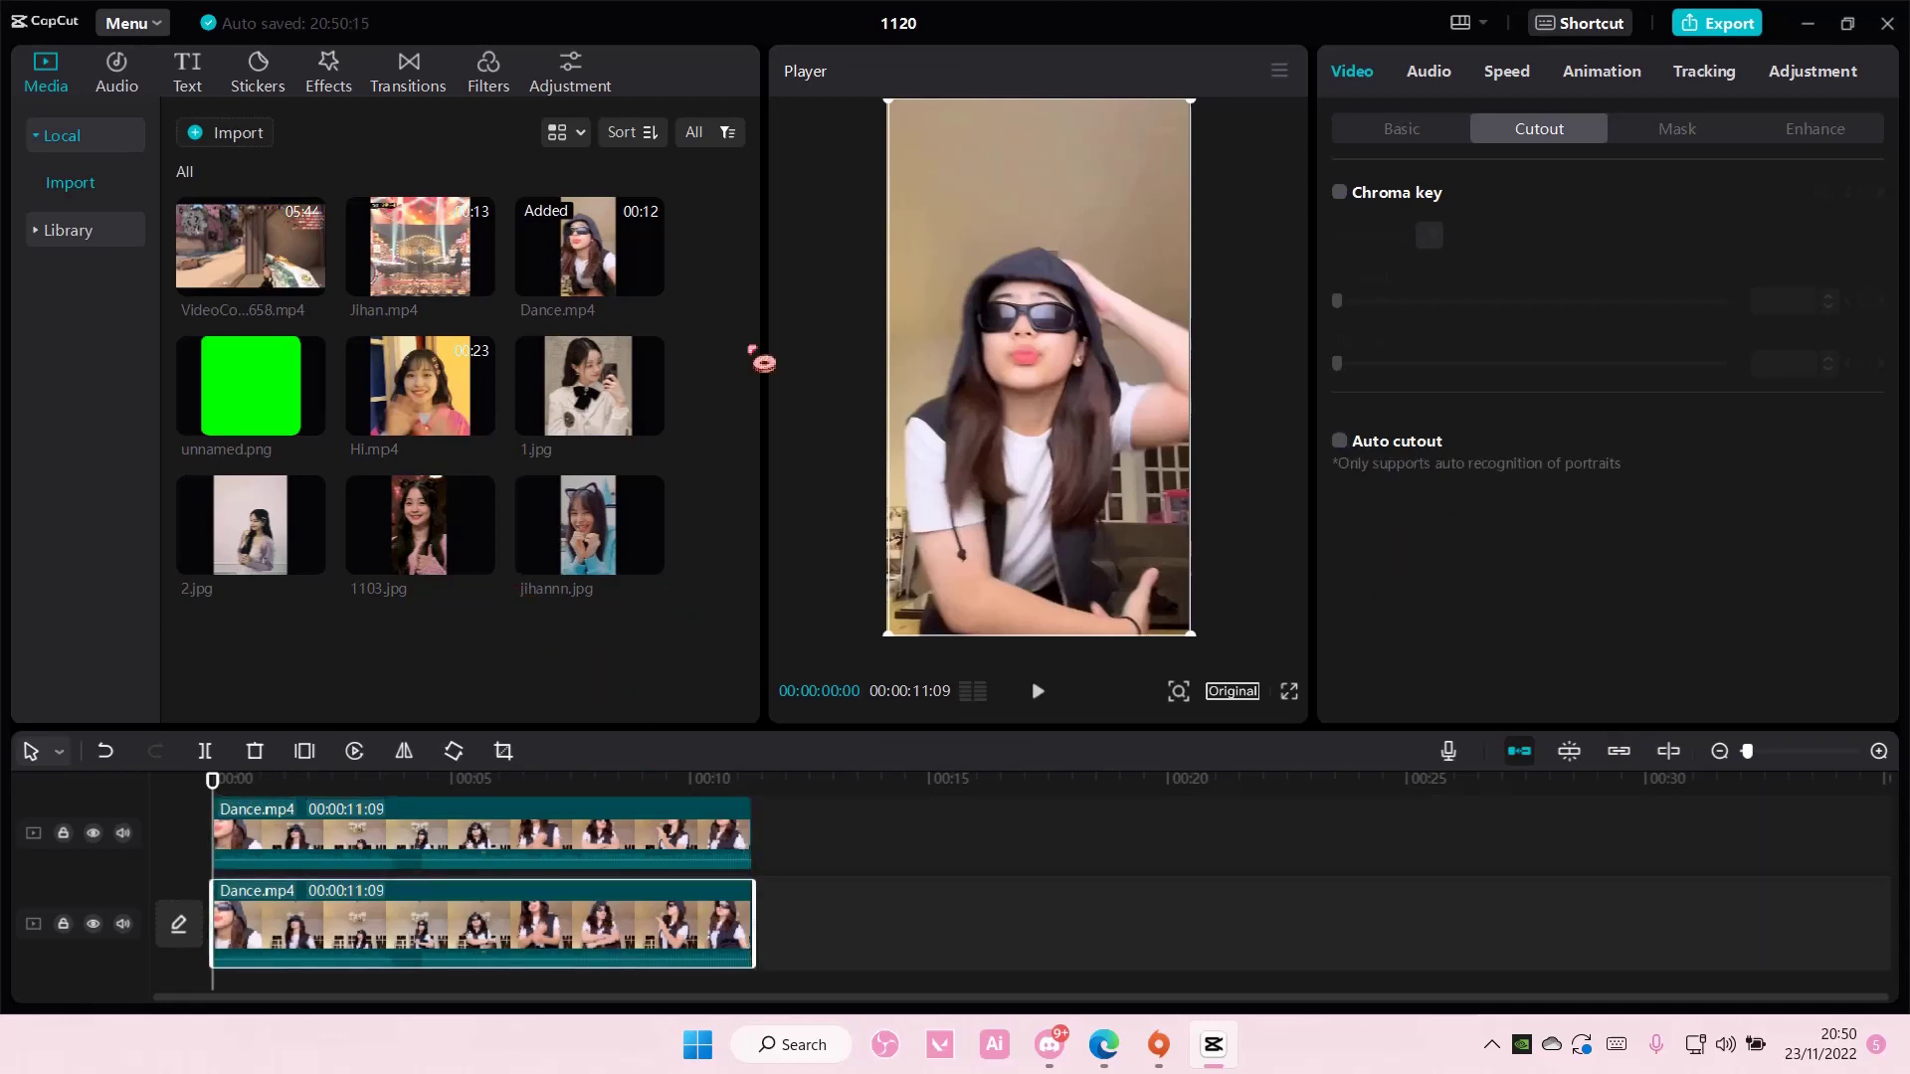
pyautogui.click(570, 71)
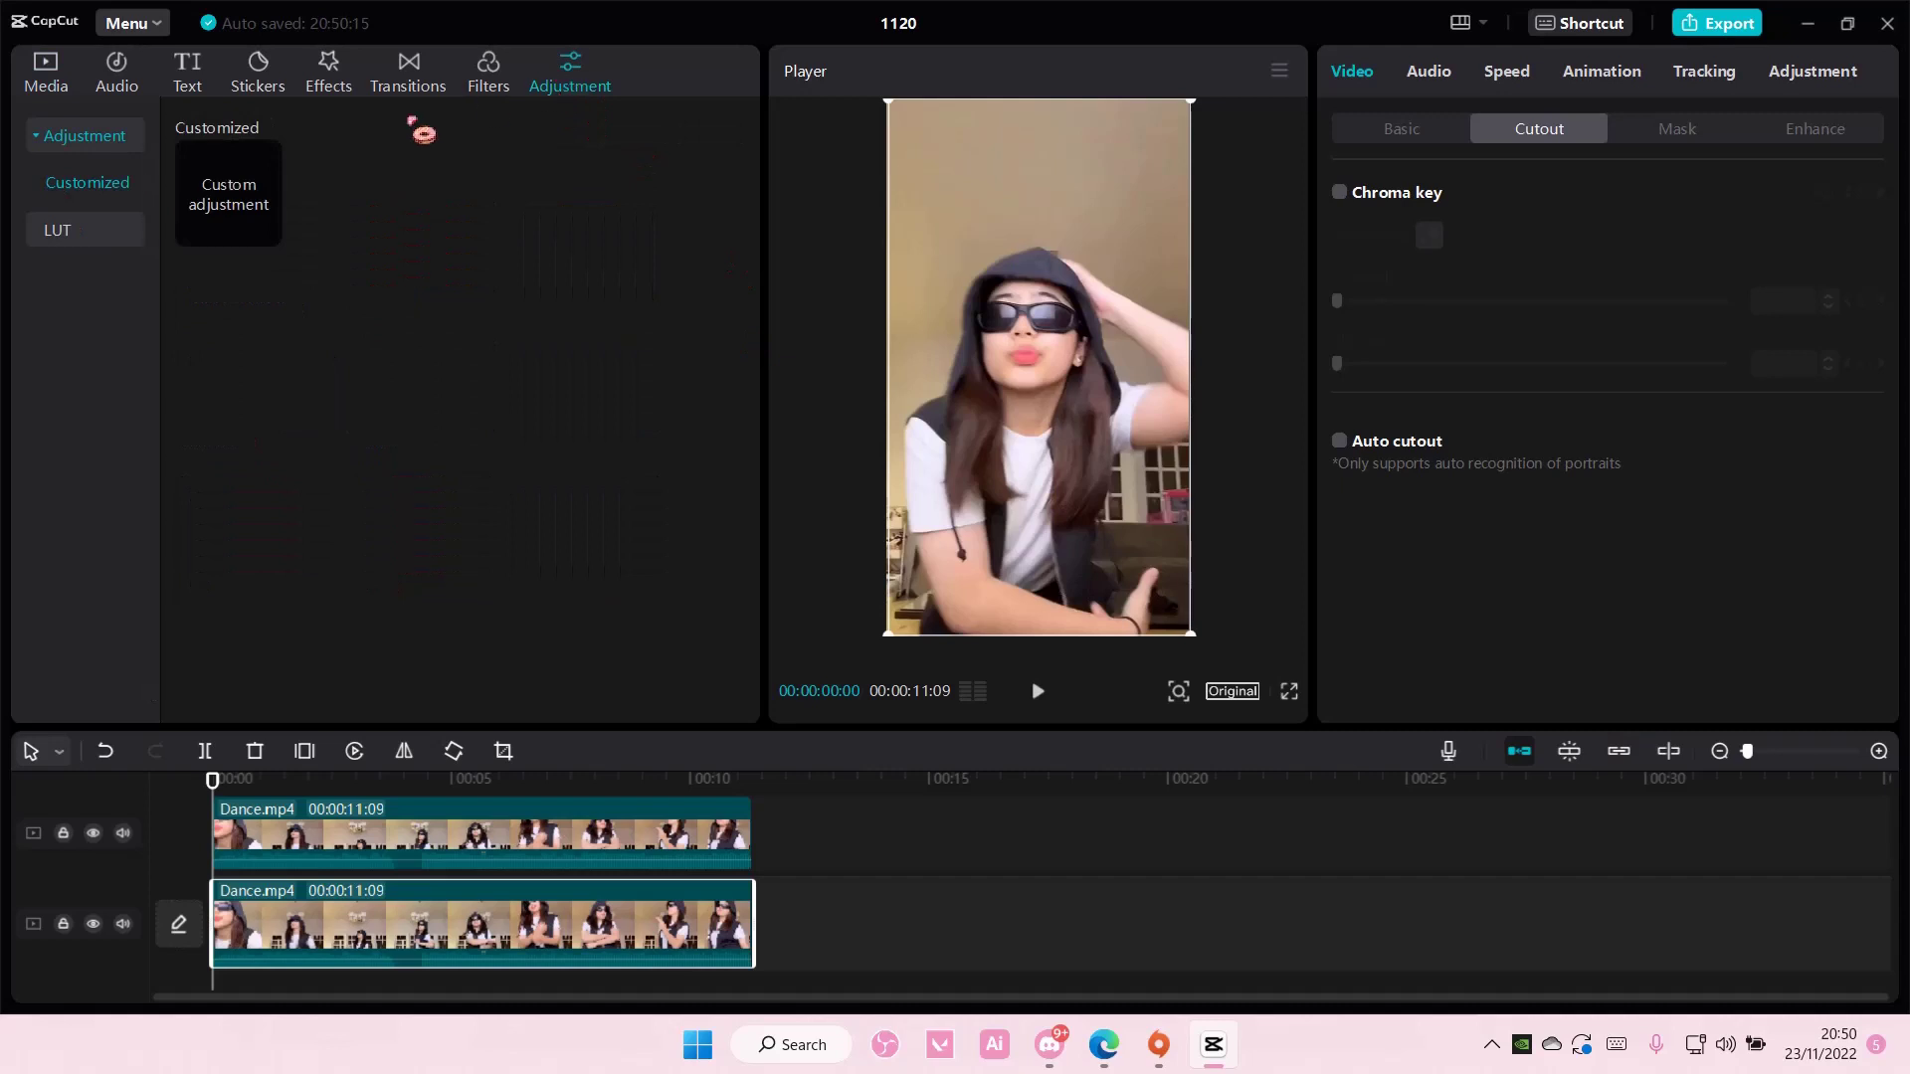
pyautogui.click(1814, 72)
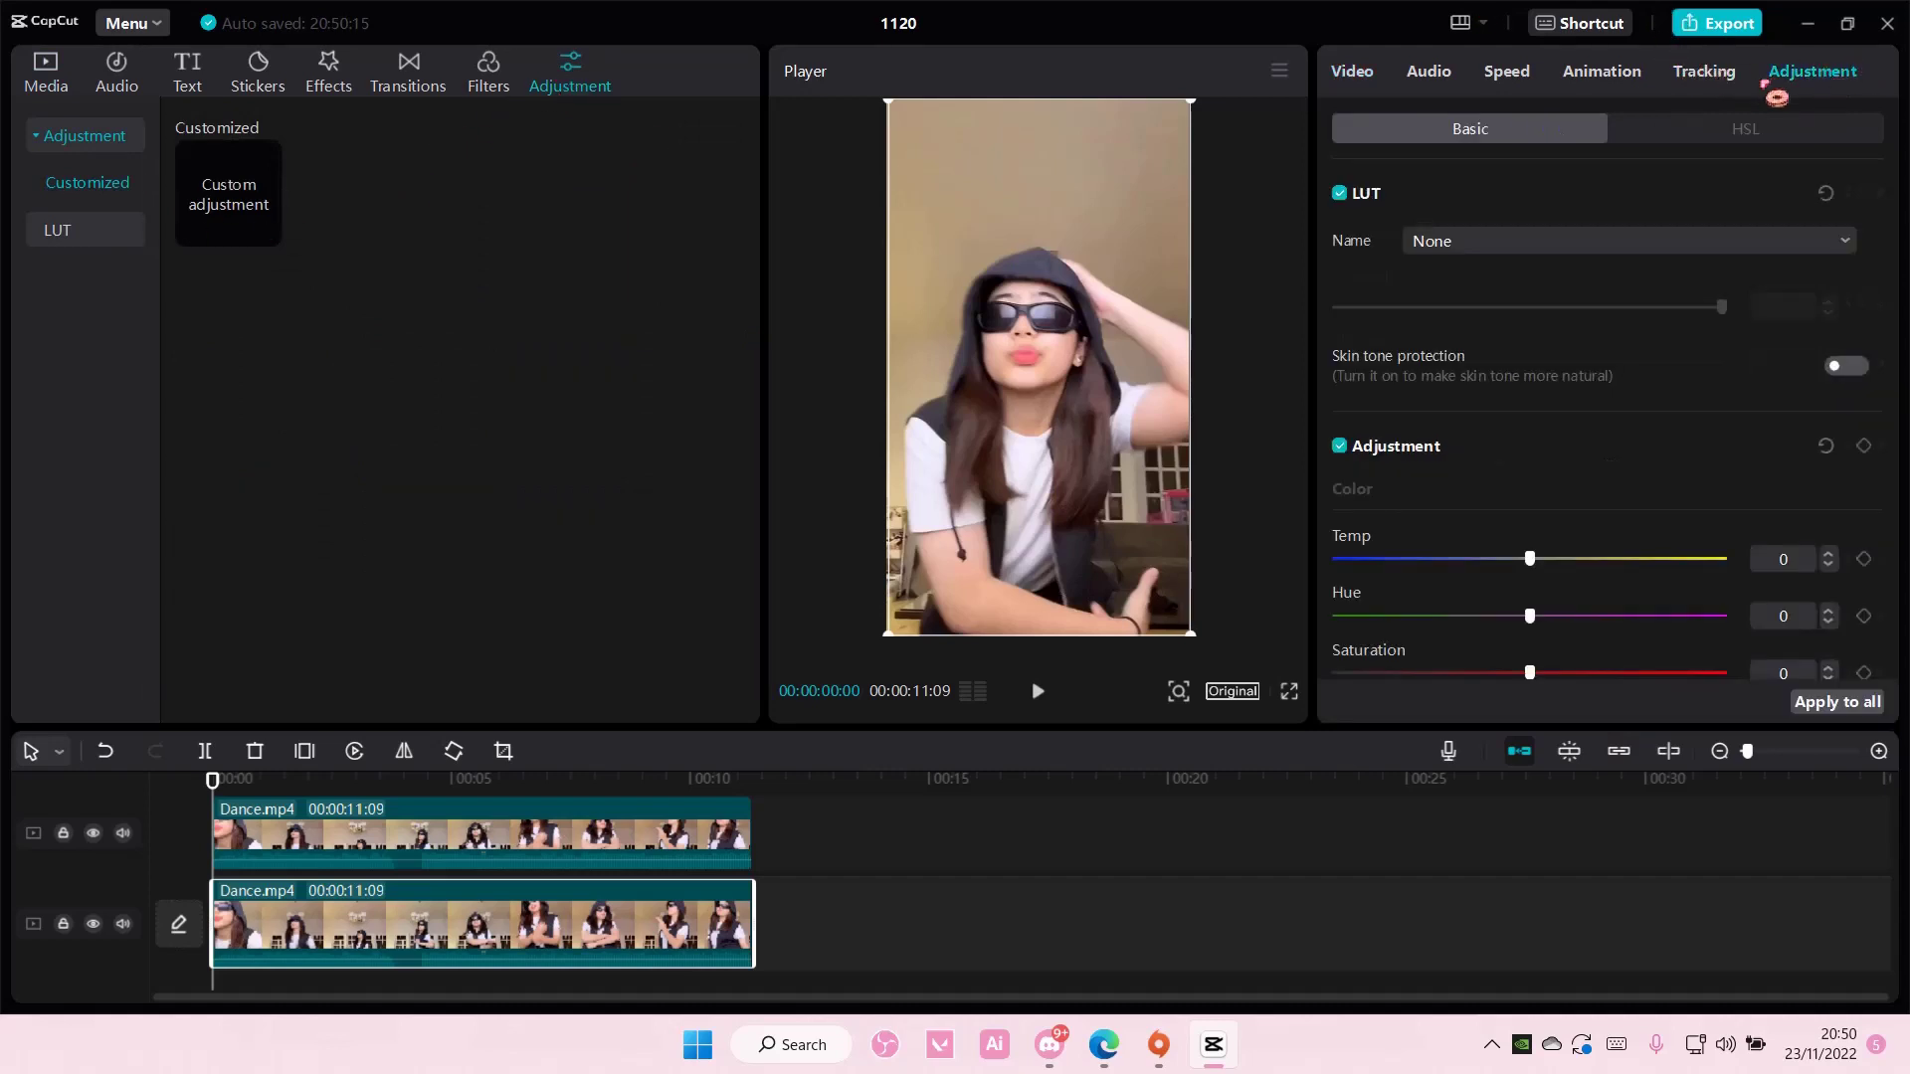
pyautogui.scroll(-2, 1665, 373)
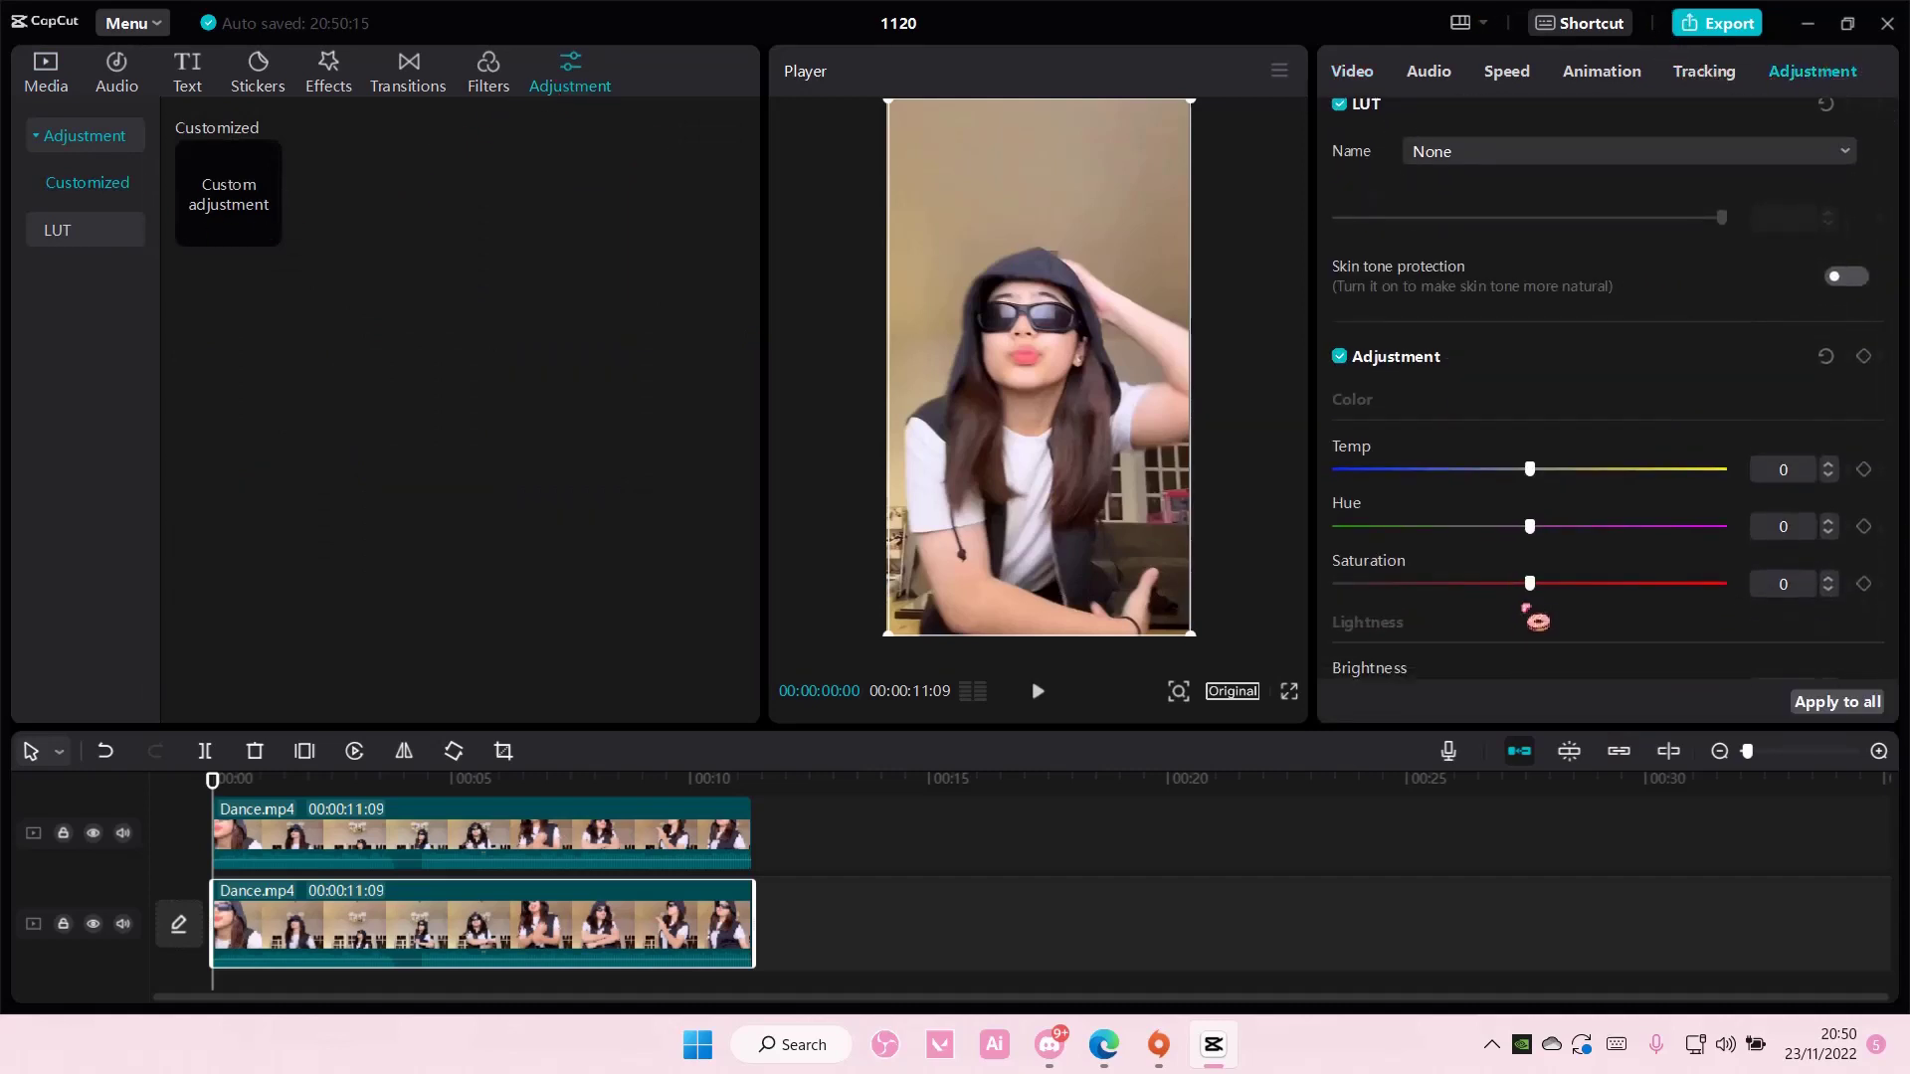
pyautogui.moveTo(1529, 583); pyautogui.dragTo(1336, 584)
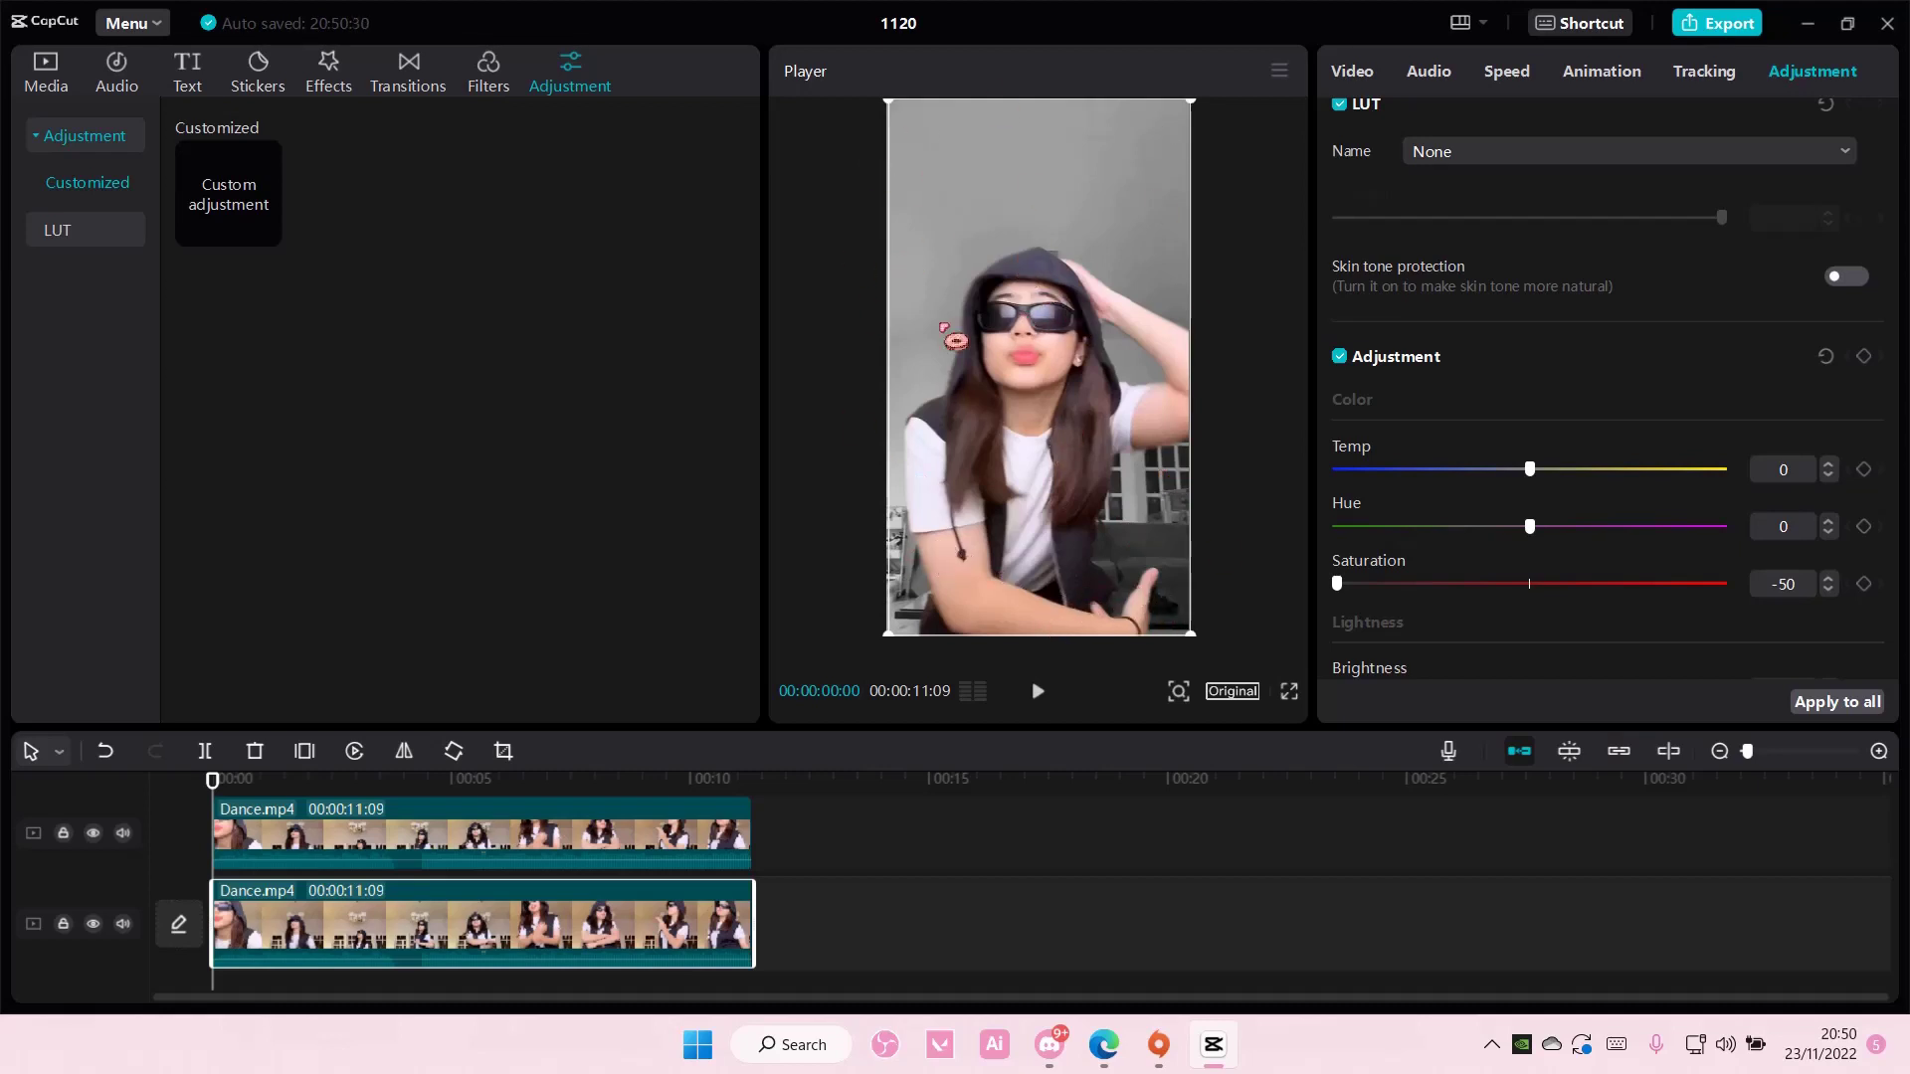
# - Preview the frame near 00:06:28 showing the coloured dancer over the grey room
pyautogui.moveTo(273, 863)
pyautogui.click(895, 866)
pyautogui.click(684, 928)
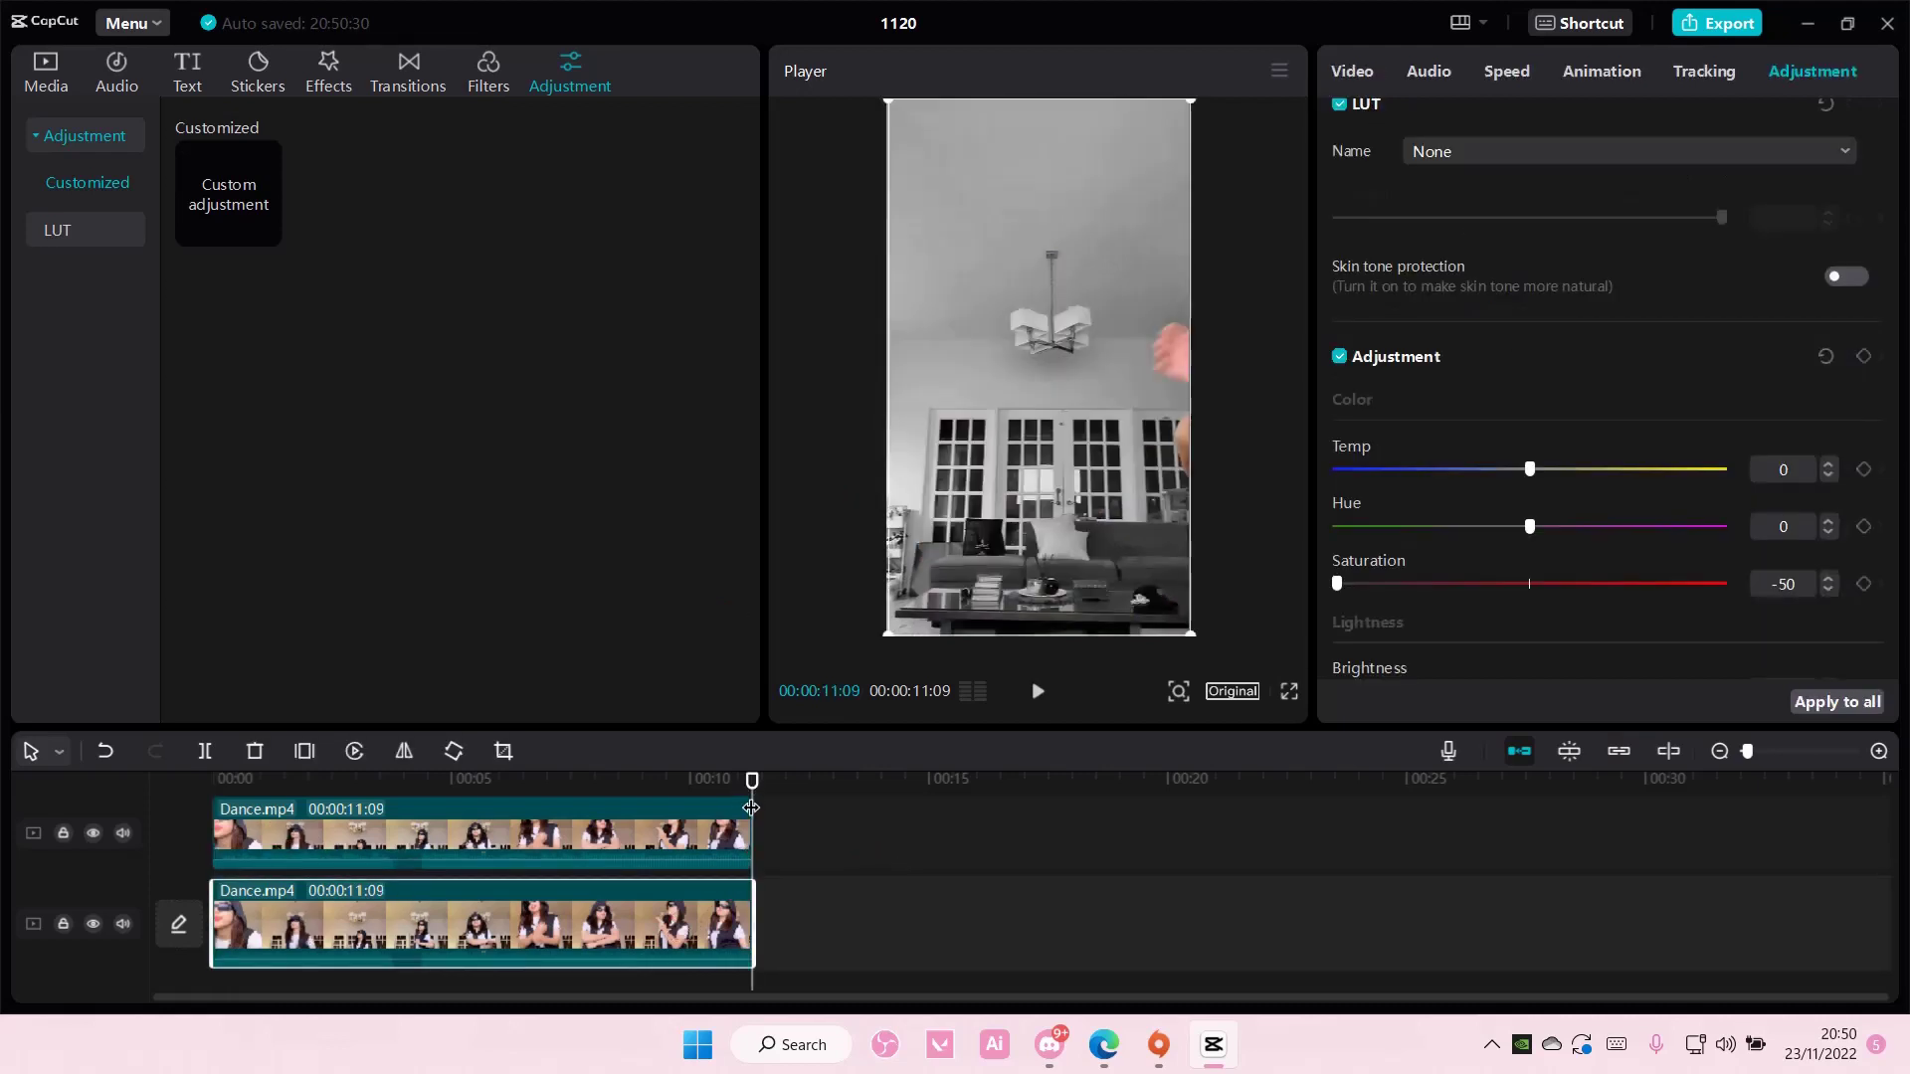
pyautogui.click(567, 779)
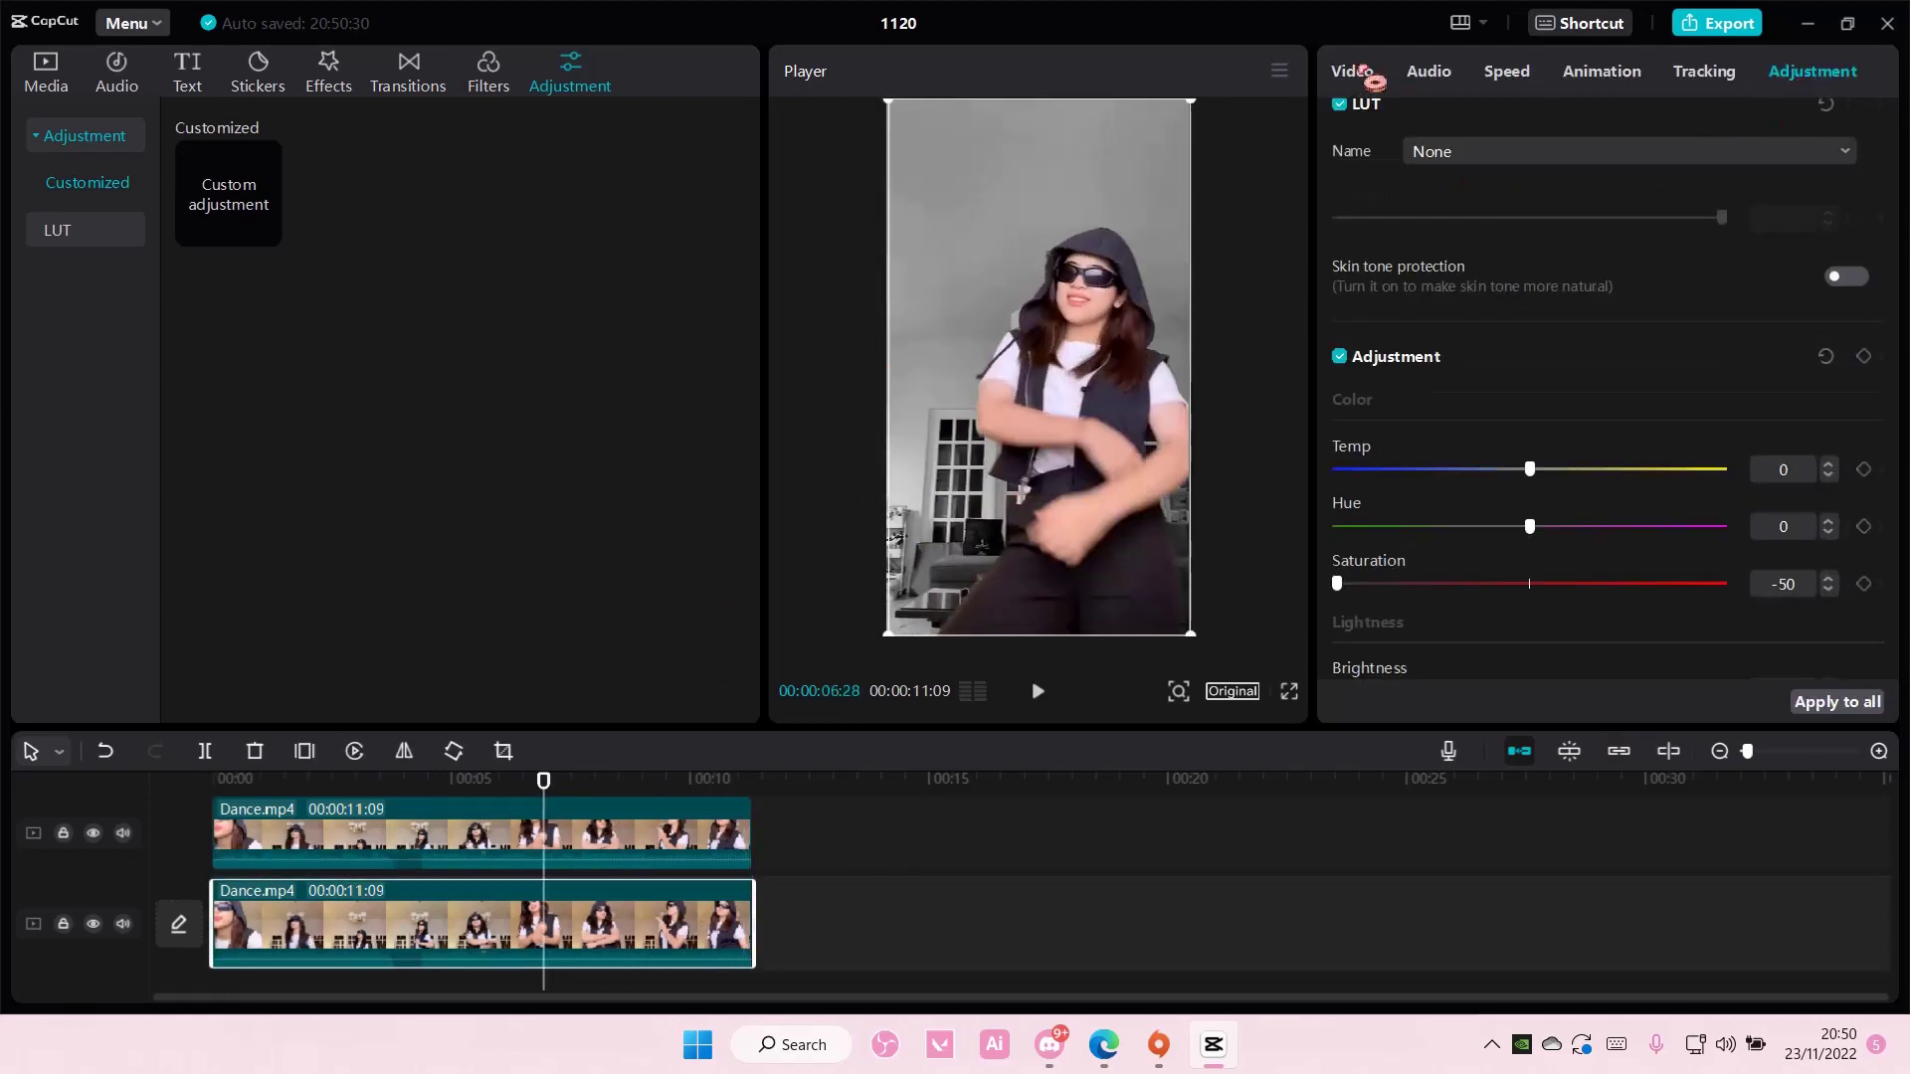
pyautogui.click(1371, 79)
pyautogui.scroll(-1, 1490, 559)
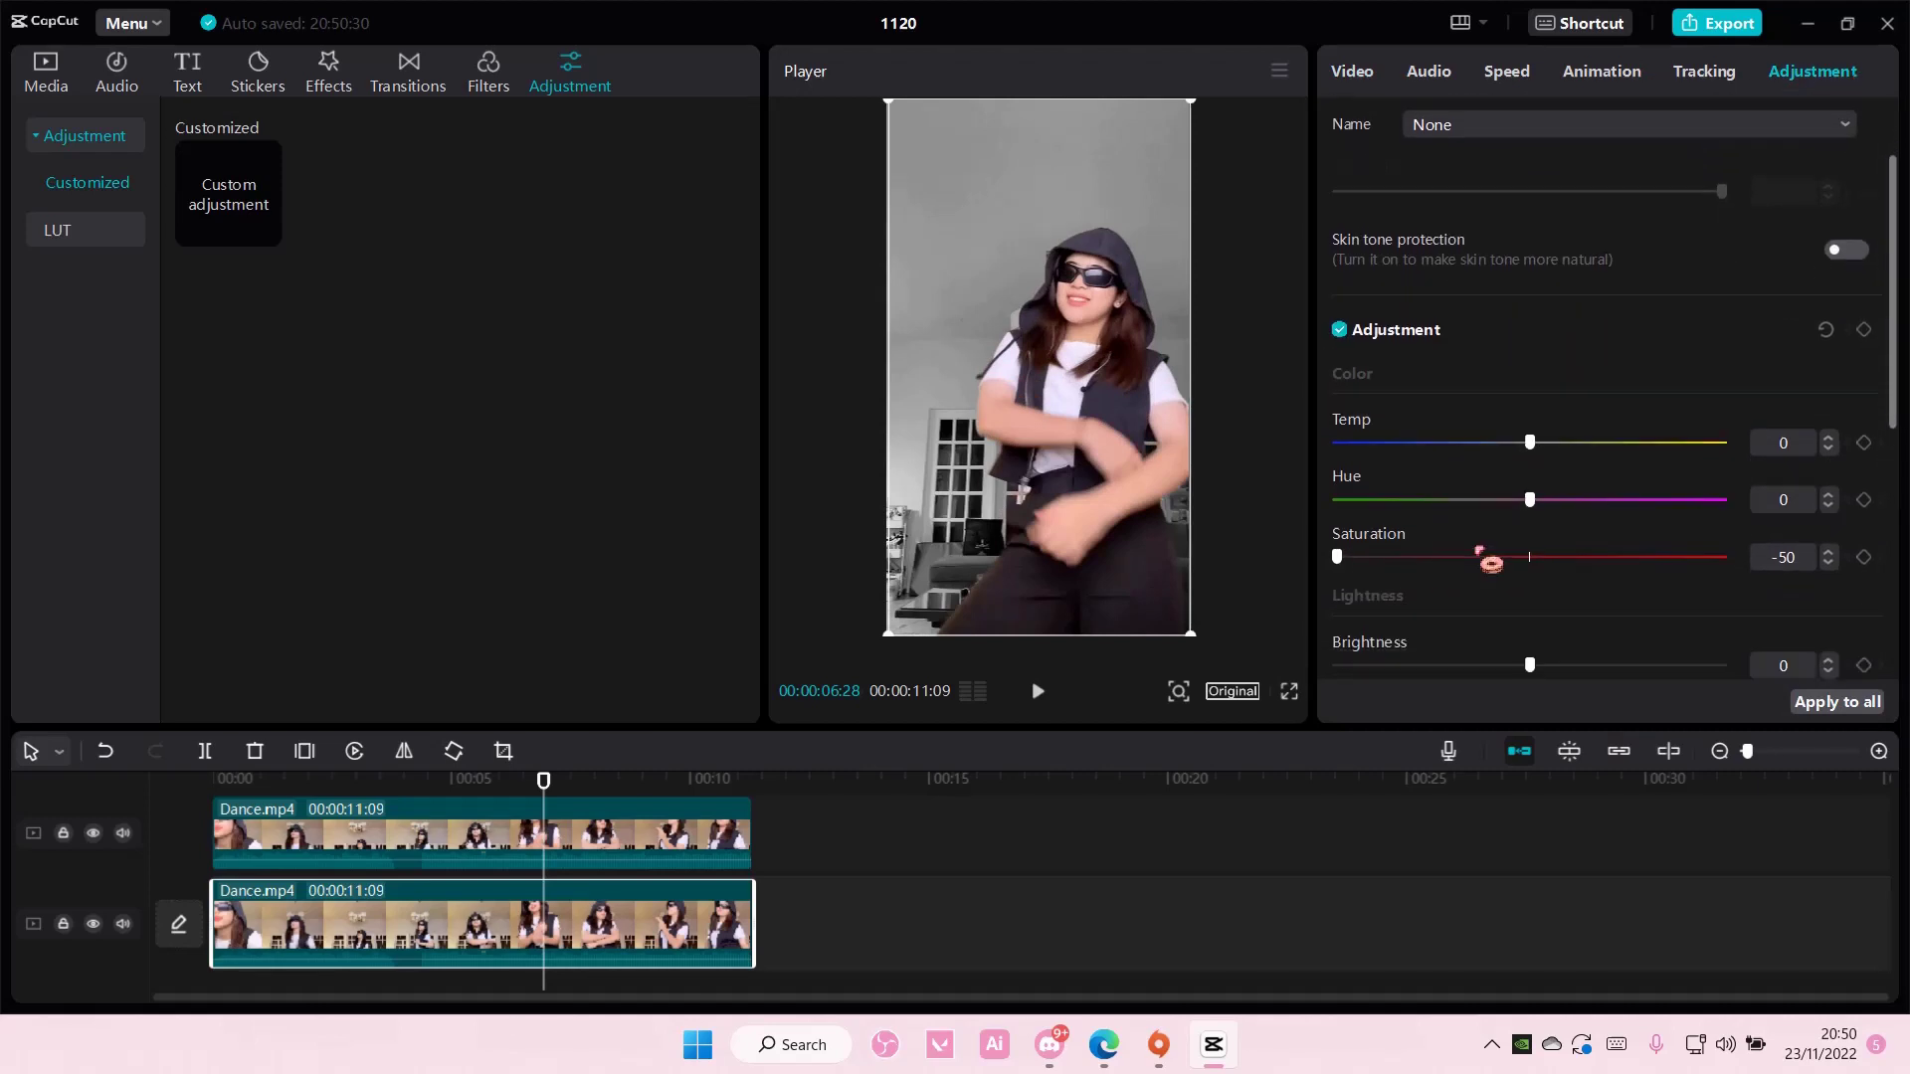
pyautogui.scroll(-1, 1490, 561)
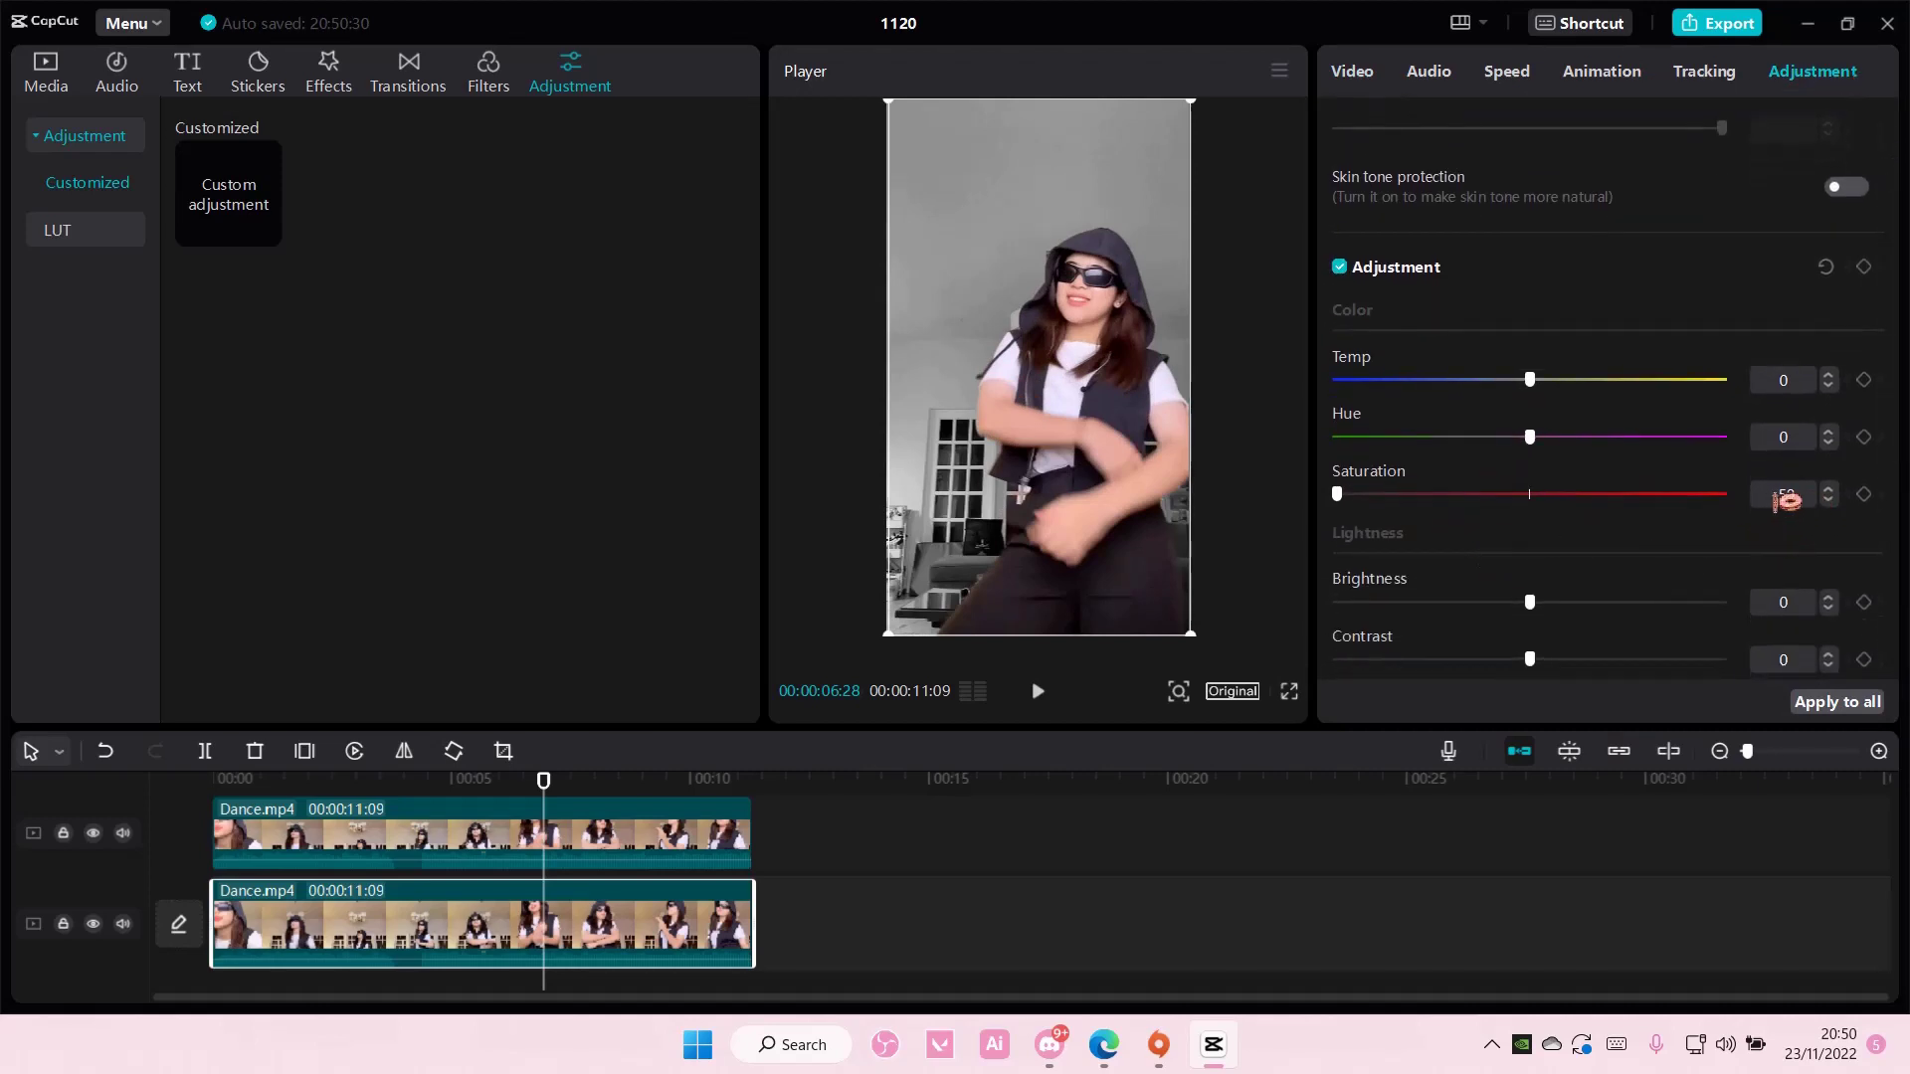
# - Mute the upper and lower Dance tracks and play the edit from 00:00
pyautogui.click(122, 833)
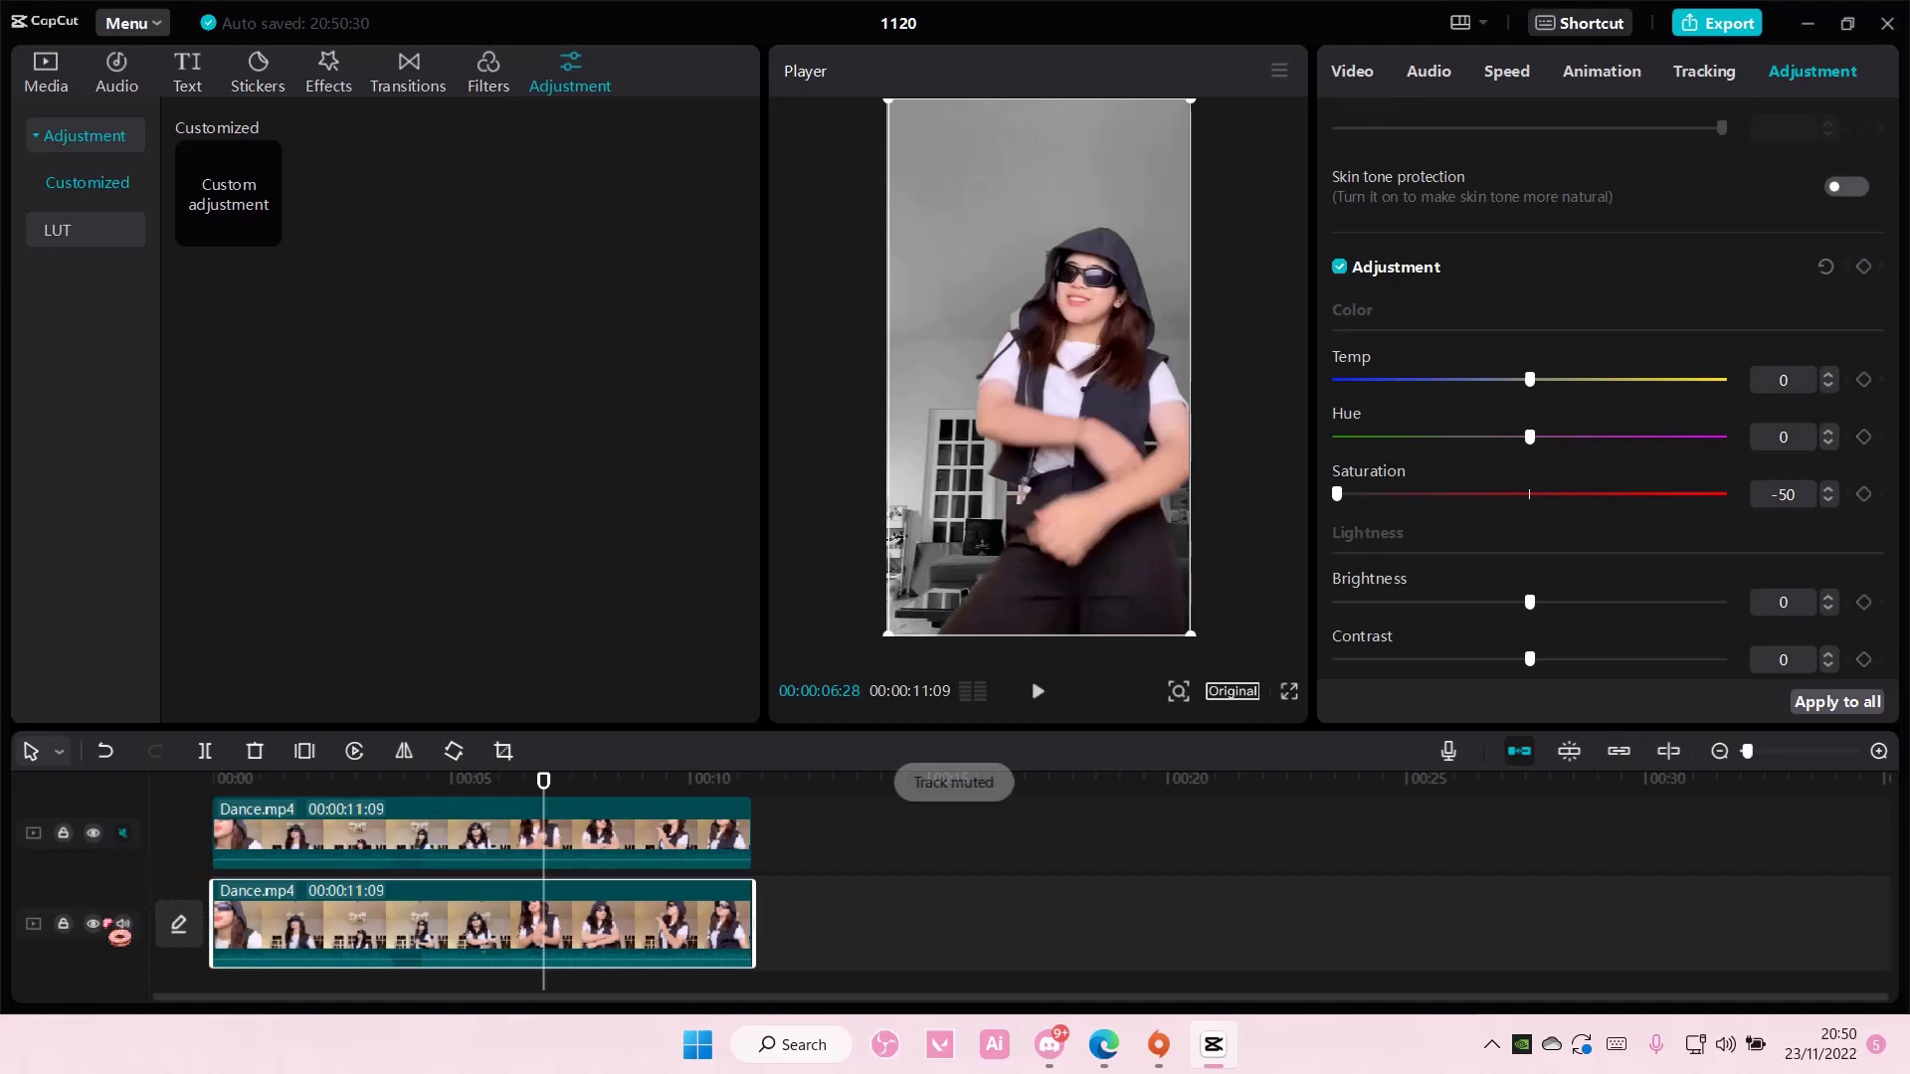
pyautogui.click(122, 924)
pyautogui.moveTo(543, 779); pyautogui.dragTo(212, 780)
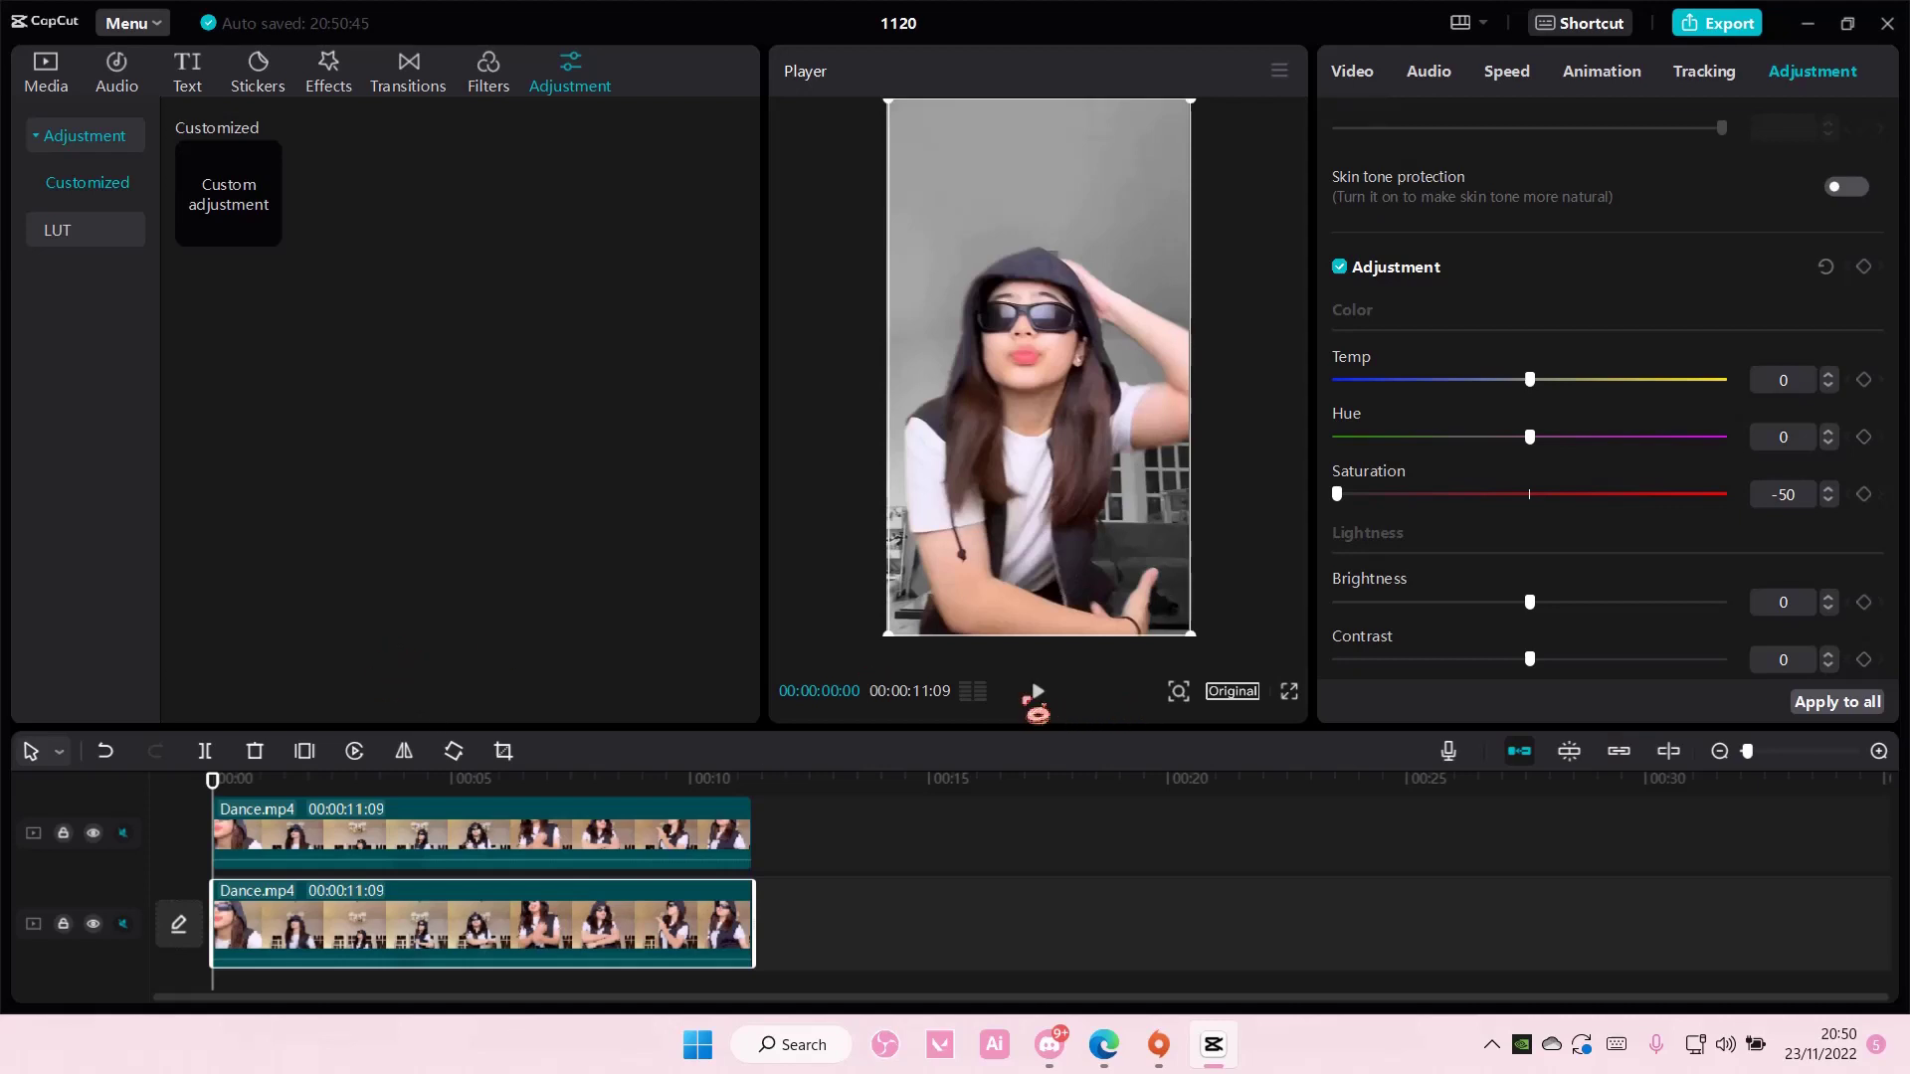
pyautogui.click(1038, 690)
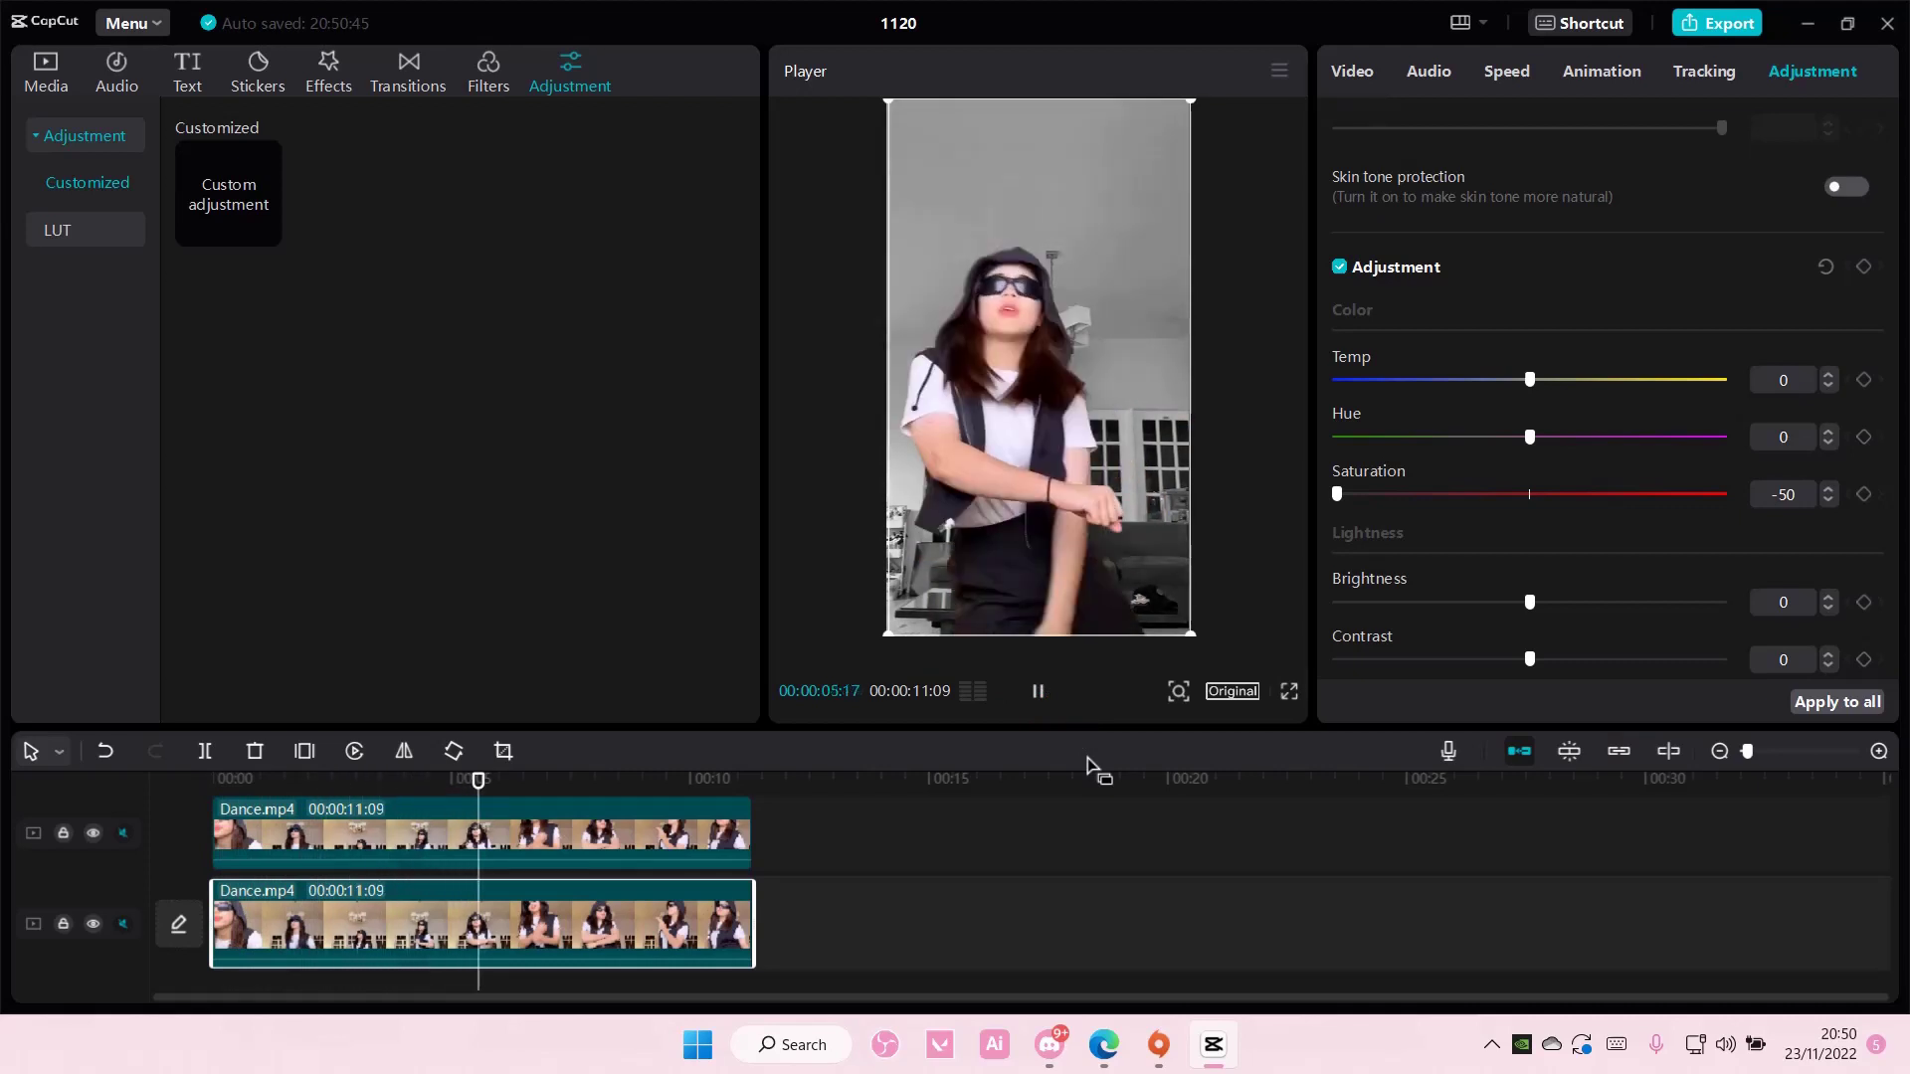
# - Deselect the clip to show project details, then replay from about 00:07
pyautogui.click(1105, 792)
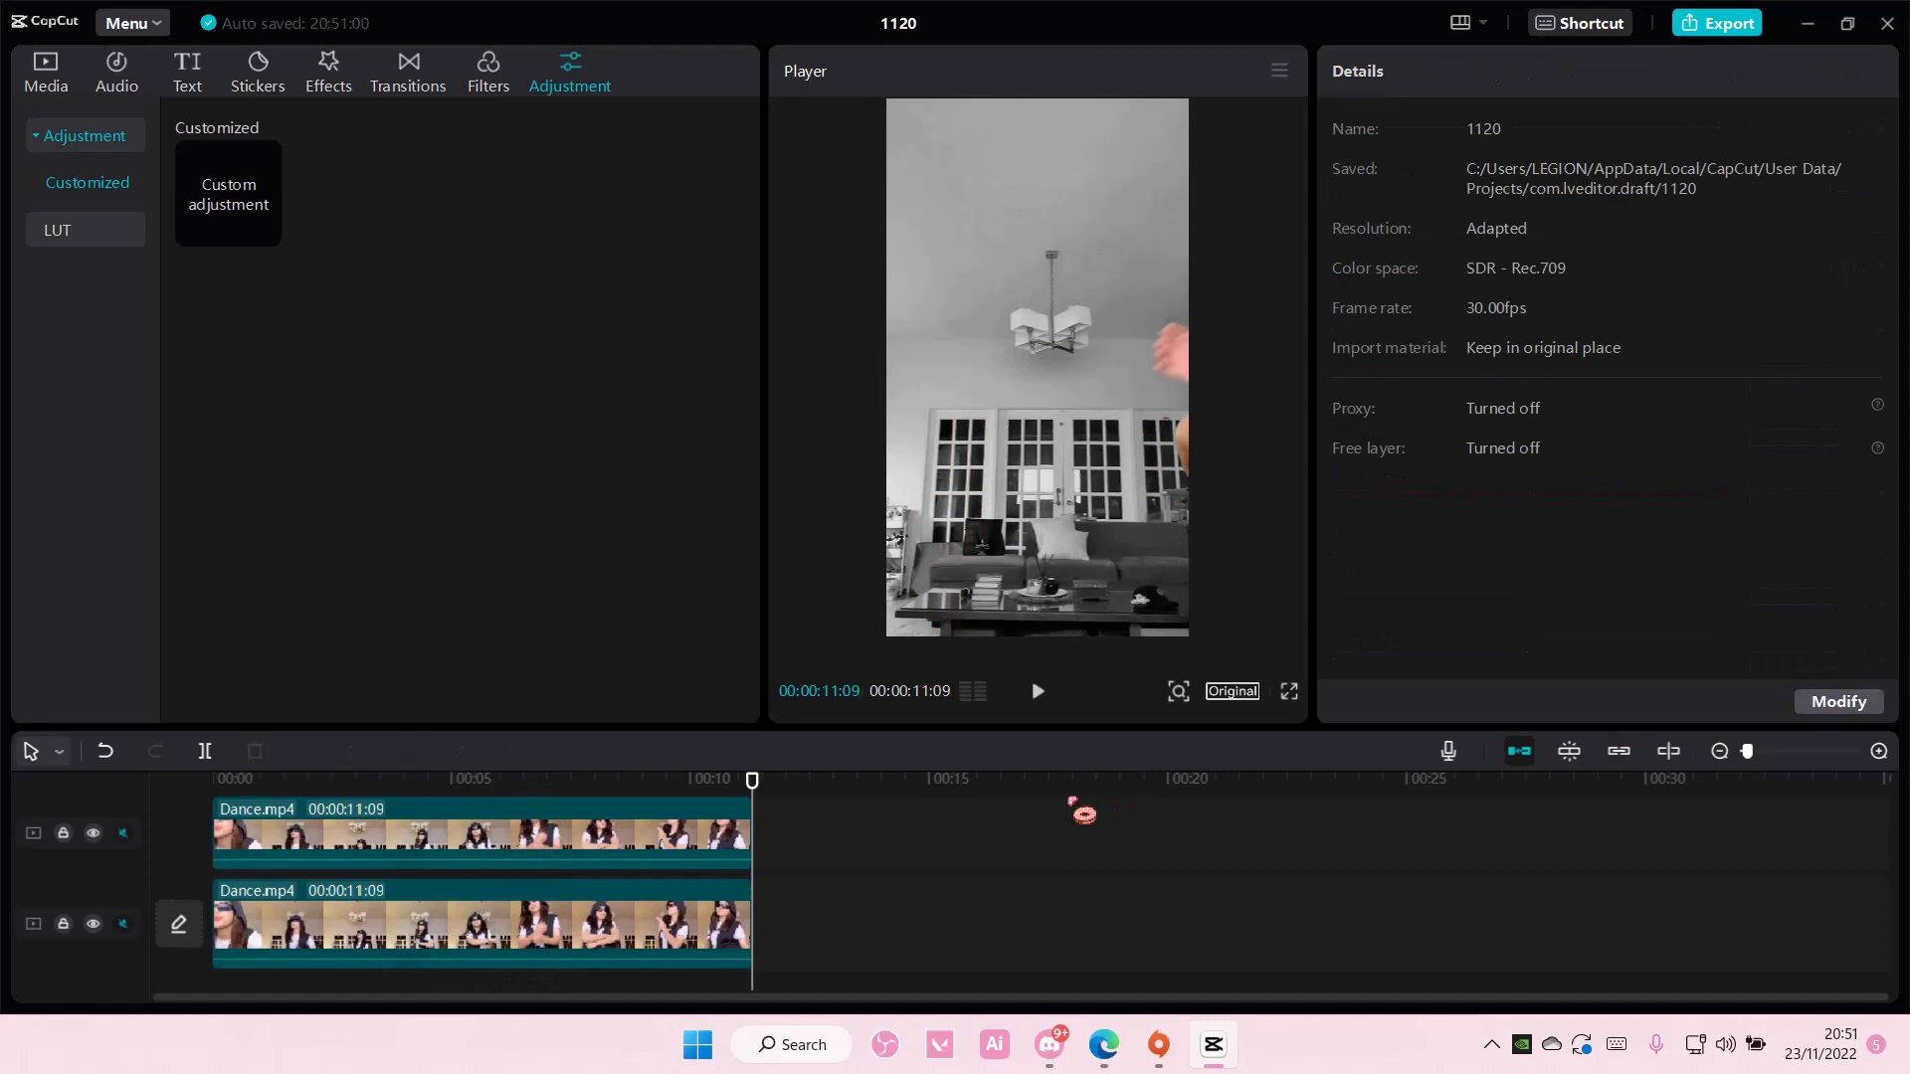
pyautogui.moveTo(754, 779); pyautogui.dragTo(549, 782)
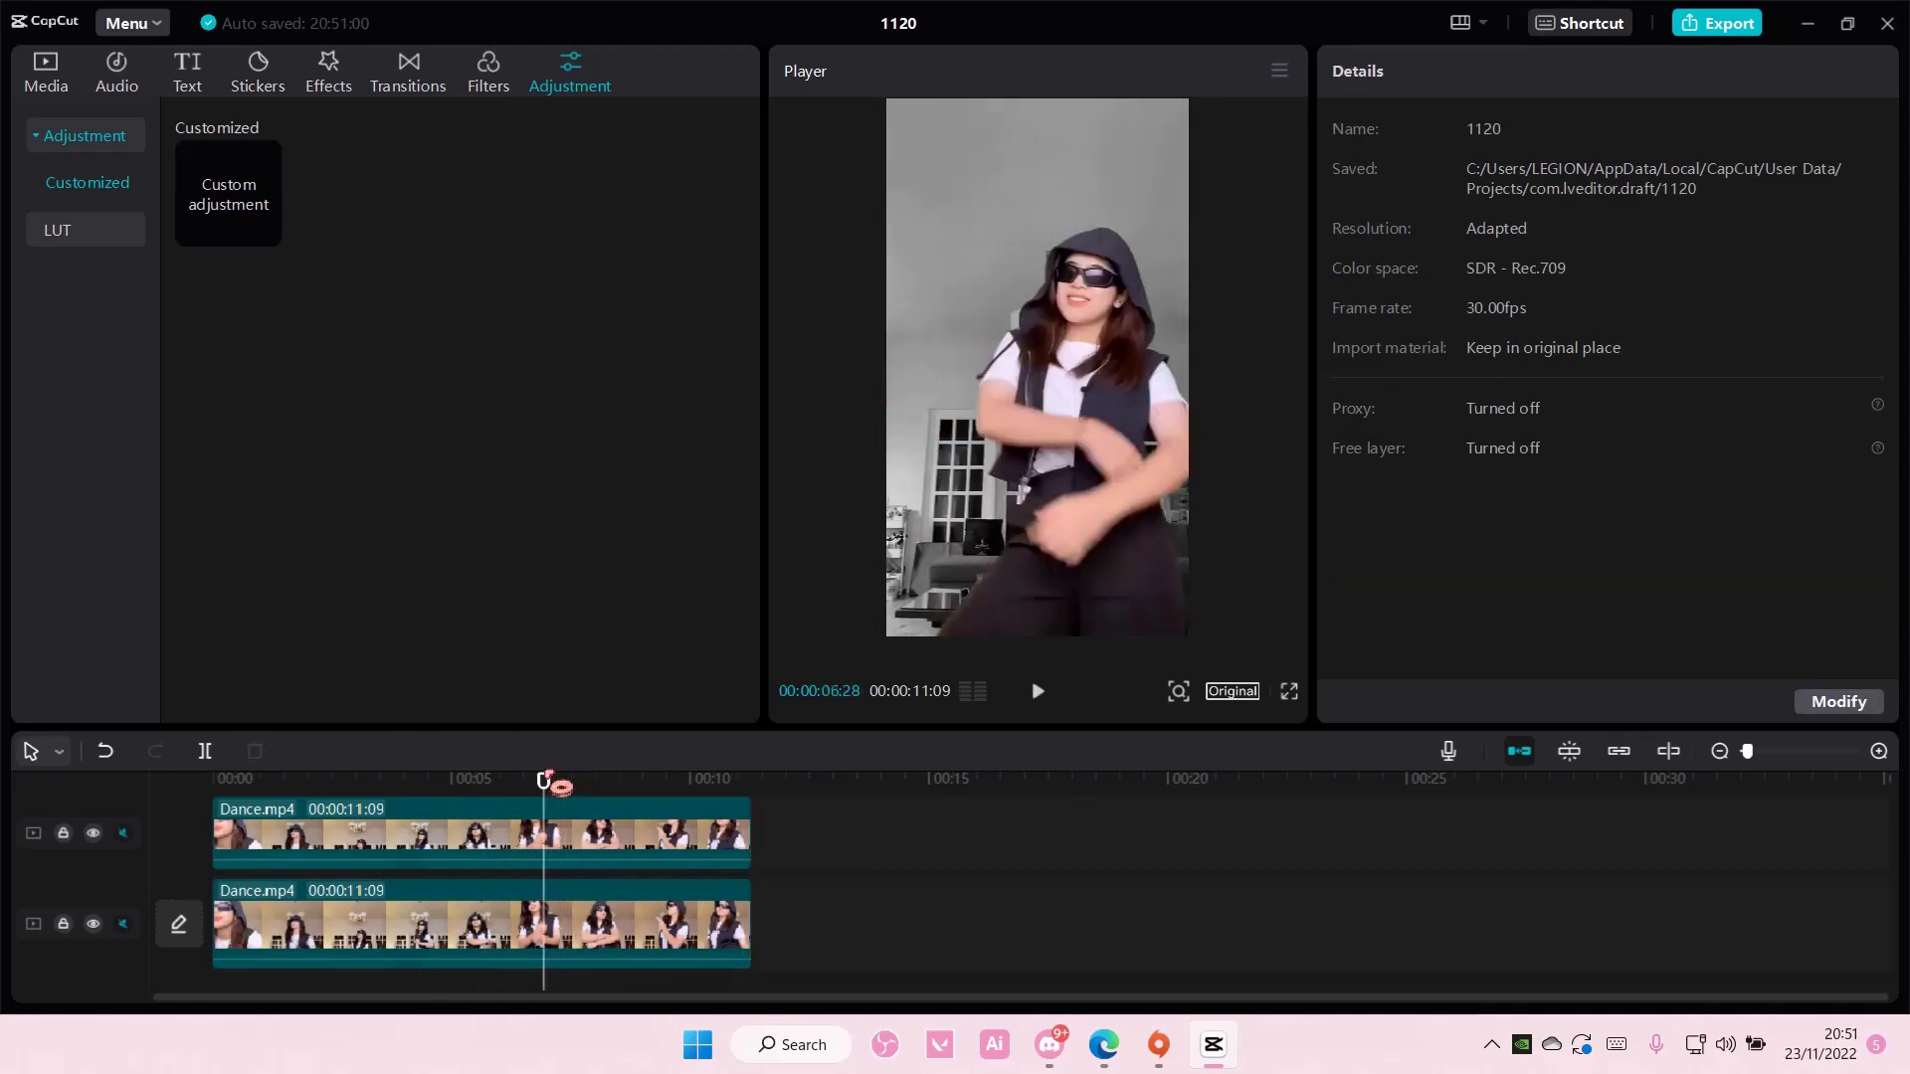
pyautogui.click(1039, 692)
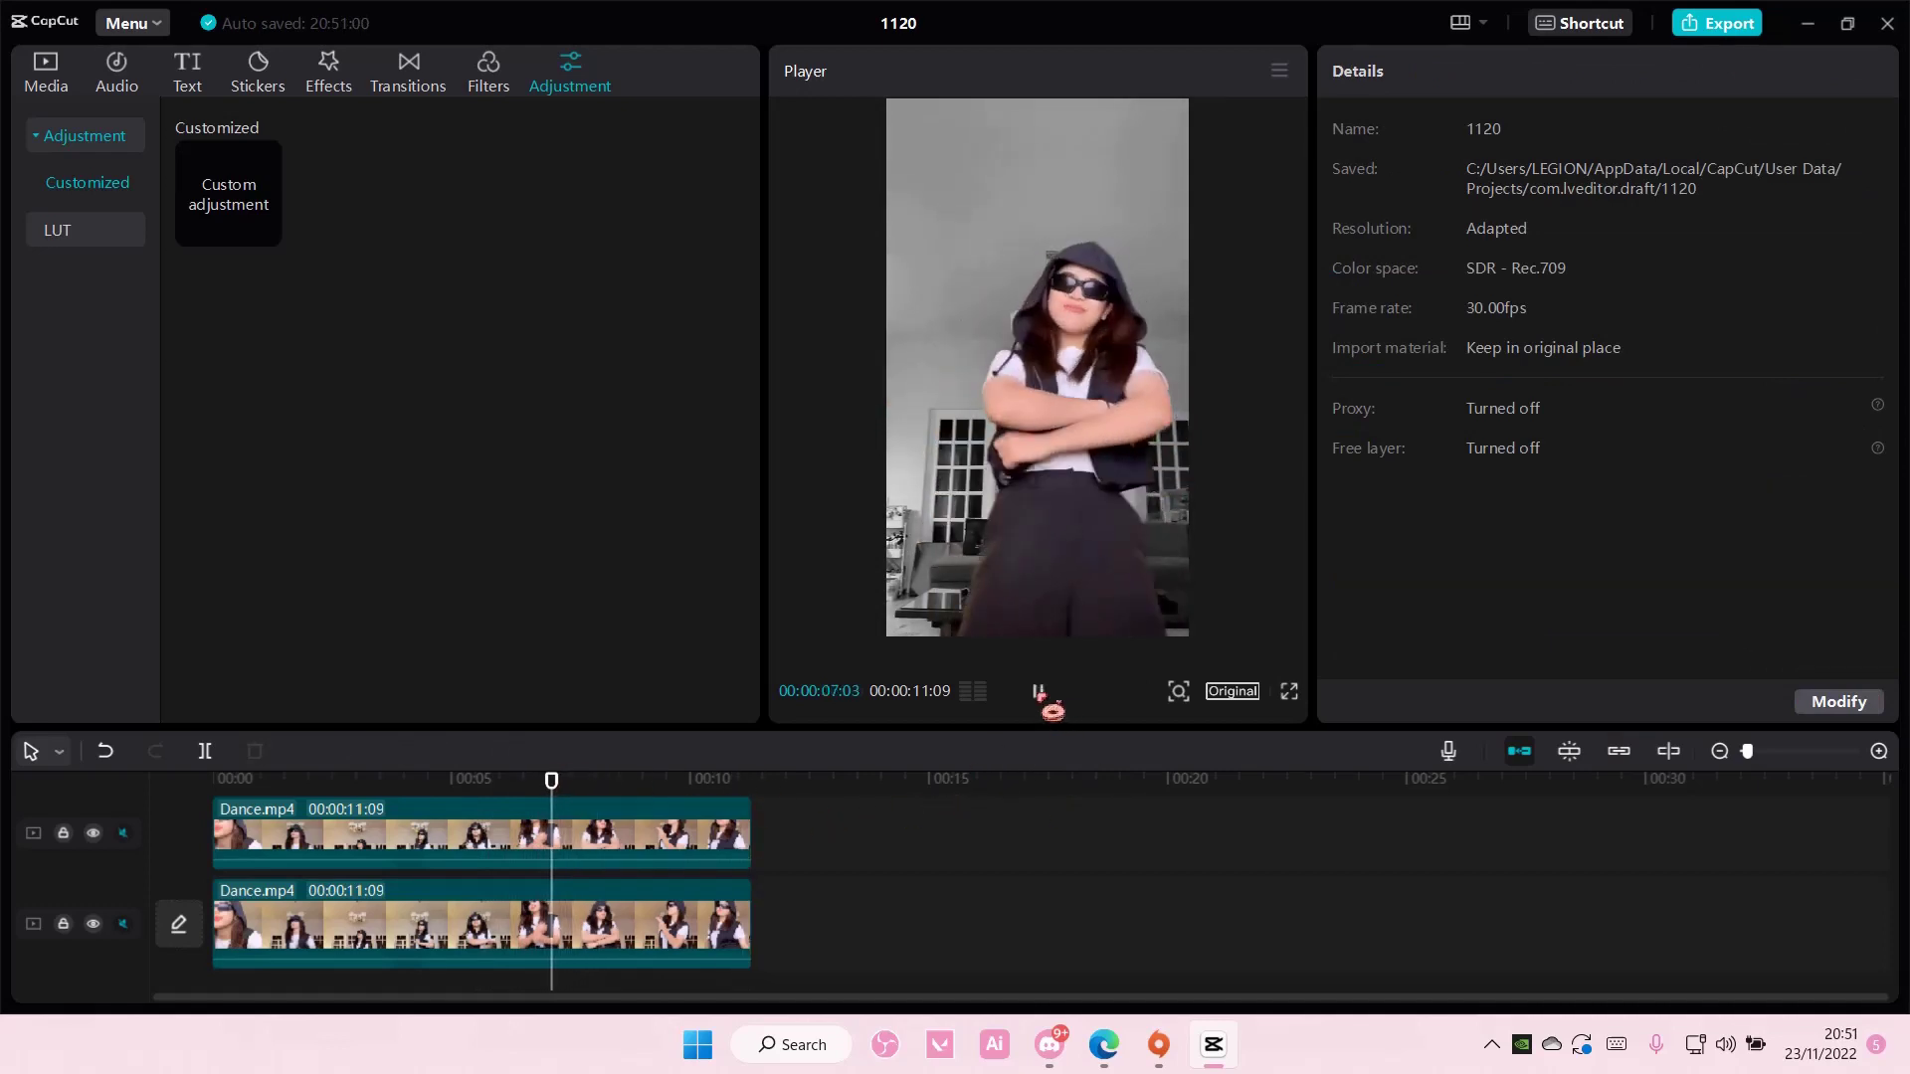